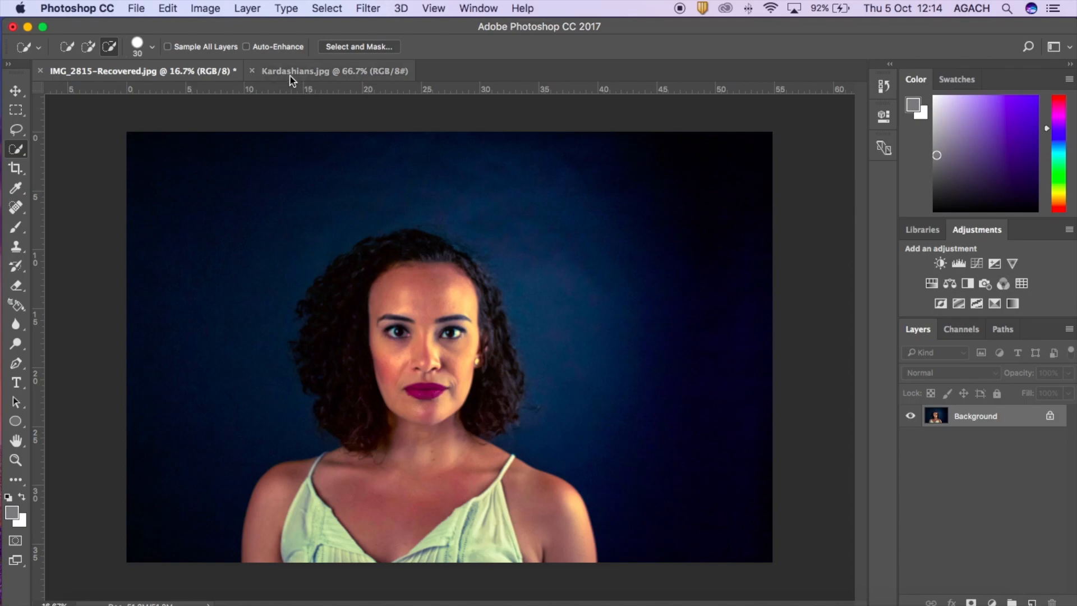
Compare the single portrait with the Kardashians.jpg group photo, ending on the portrait
left_click(288, 75)
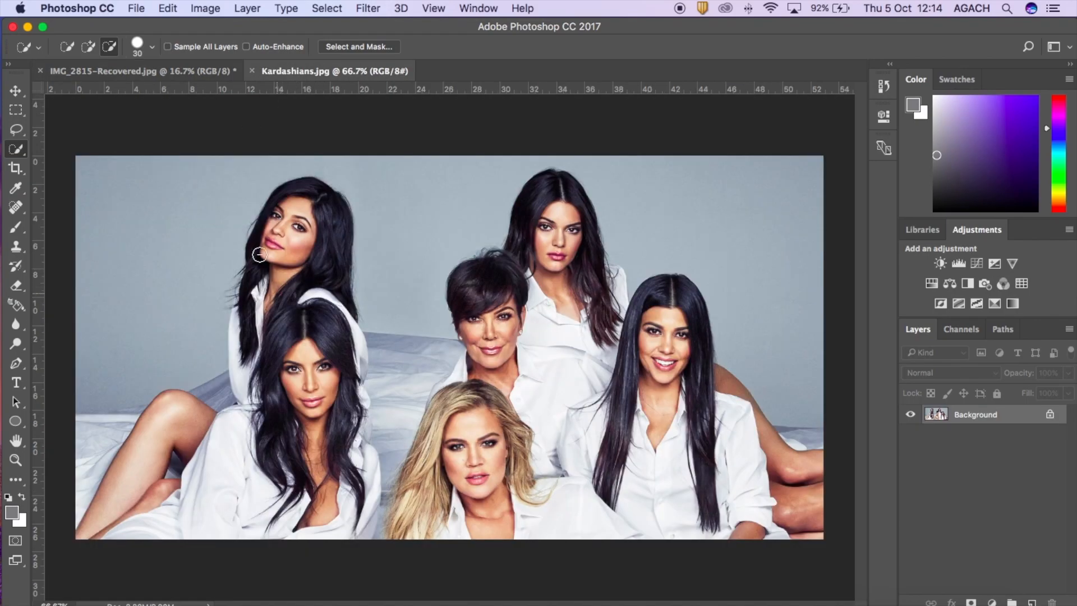
left_click(180, 73)
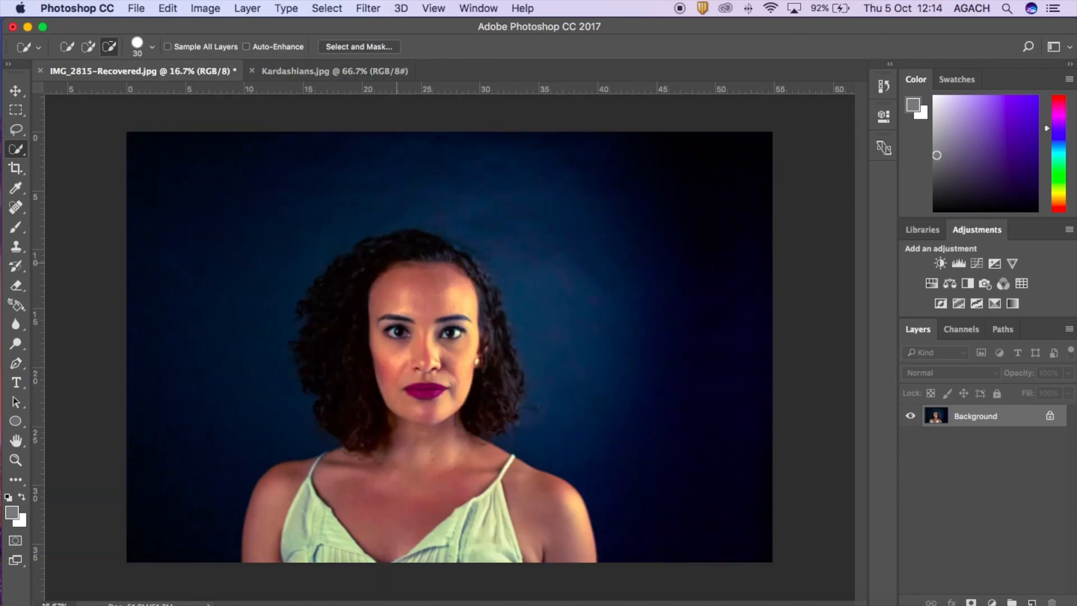
left_click(322, 72)
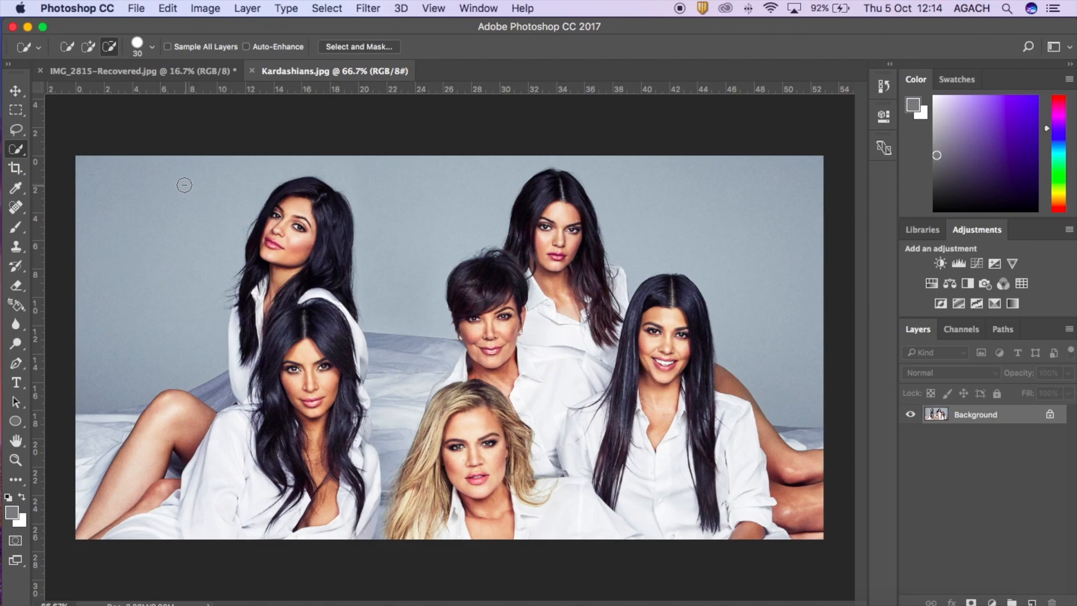
left_click(153, 72)
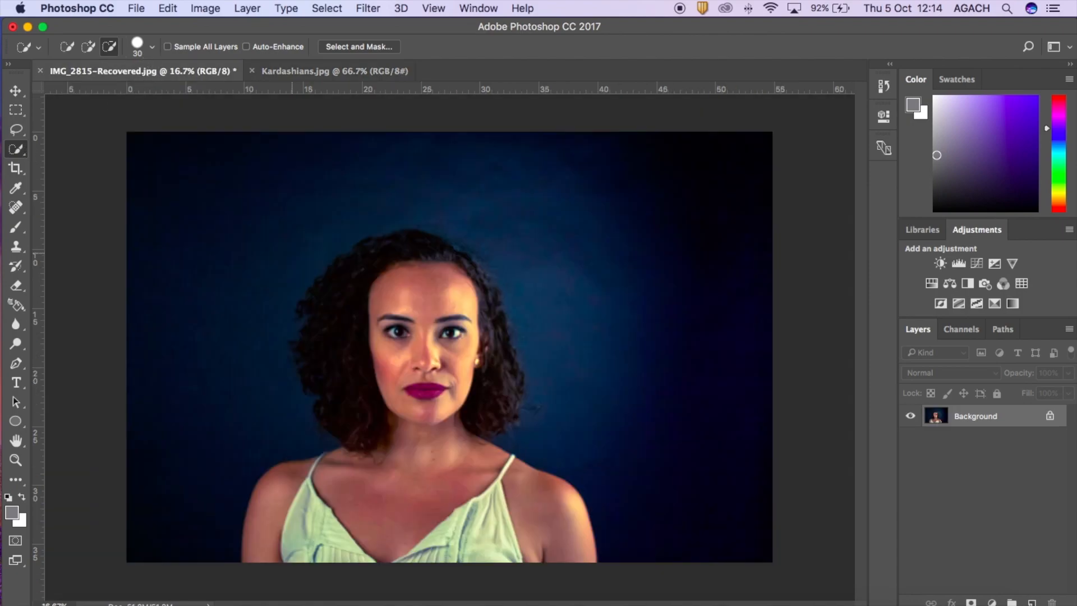
Select the woman's whole face from forehead to chin with the Quick Selection tool in add mode
key("super+equal")
key("super+equal")
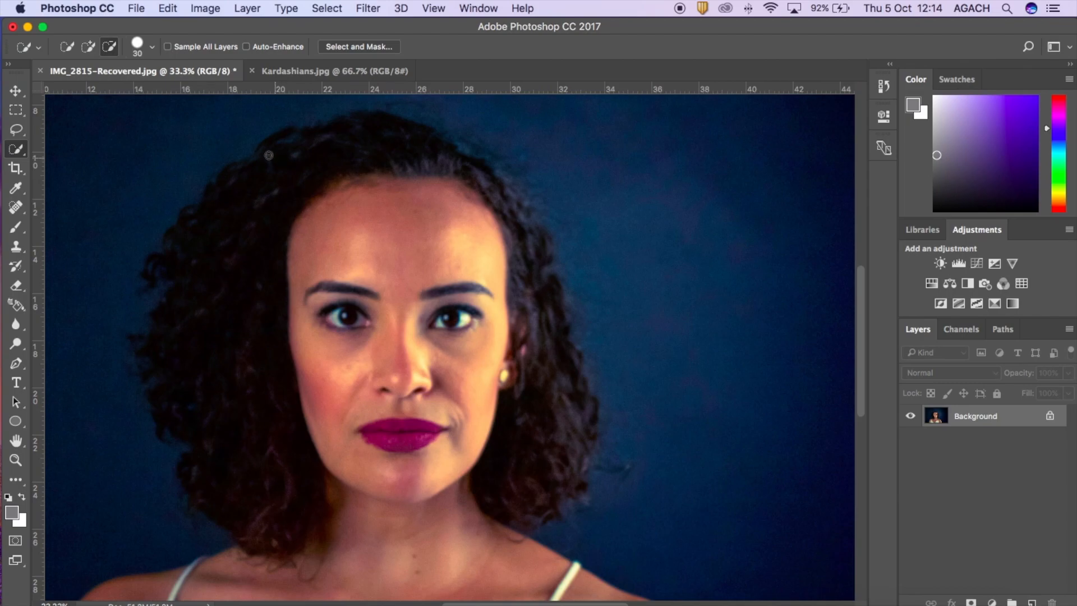
left_click(88, 46)
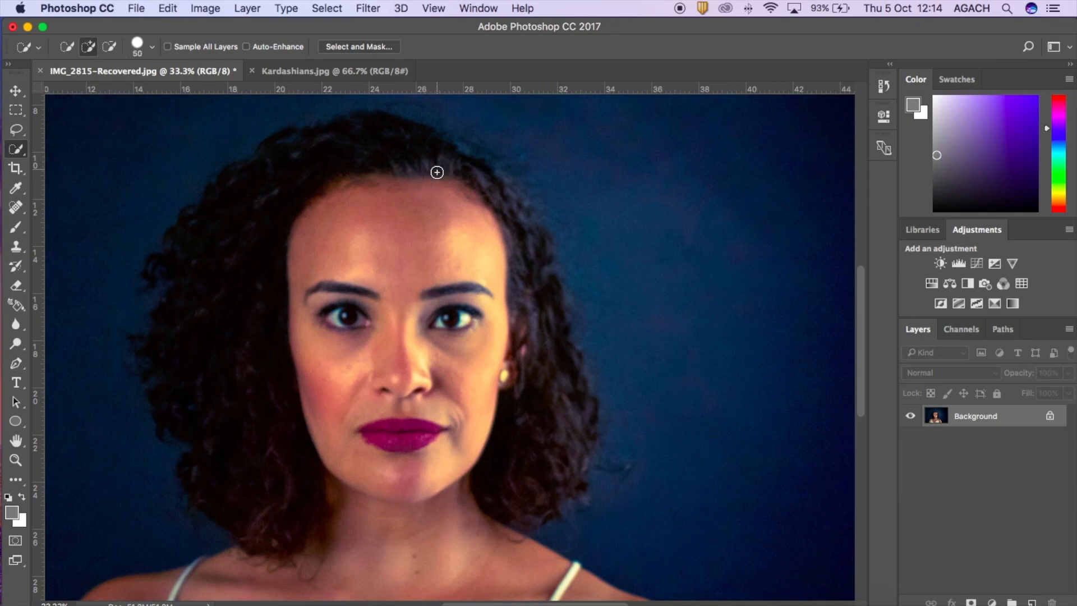
mouse_move(436, 184)
left_mouse_down()
mouse_move(384, 200)
mouse_move(396, 369)
mouse_move(438, 425)
left_mouse_up()
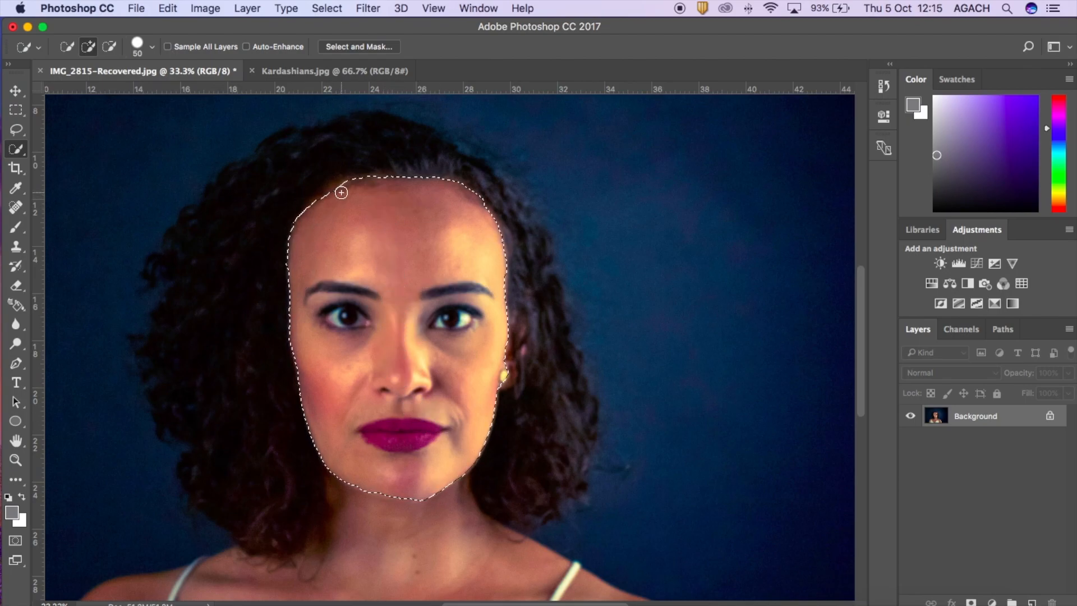
Extend the face selection along the chin and jawline using a 30 px selection brush
key("super+equal")
scroll(358, 429, "down", 5)
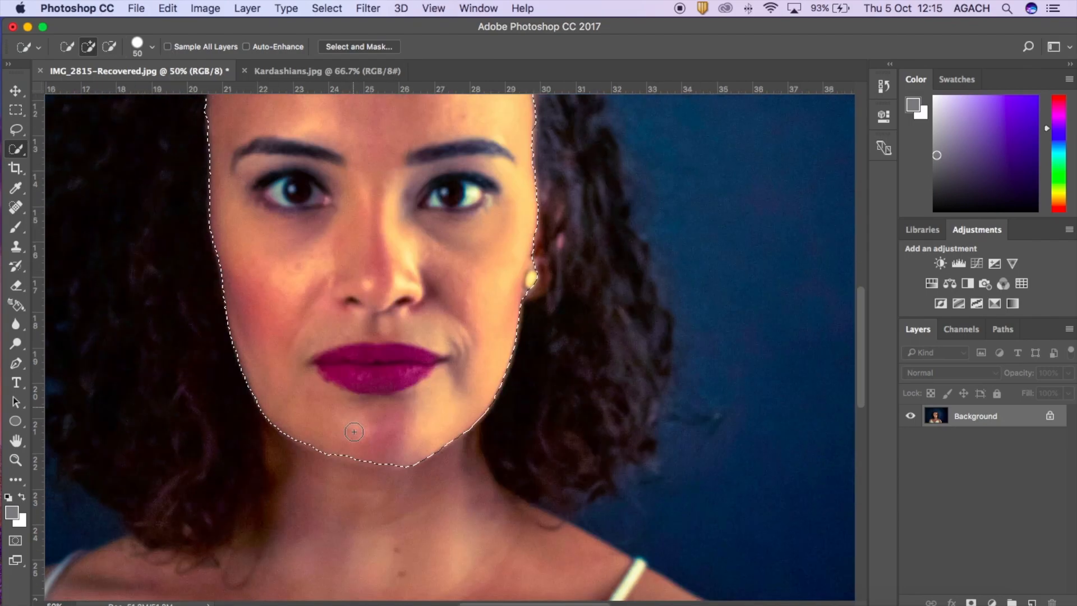
key("super+equal")
key("super+equal")
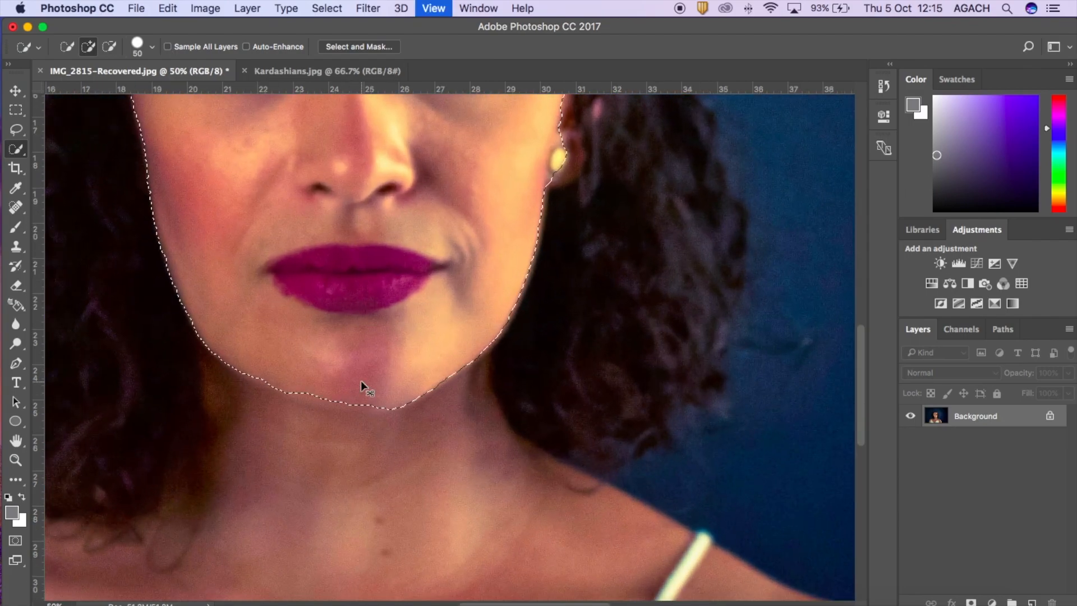
scroll(361, 380, "down", 2)
key("bracketleft")
key("bracketleft")
mouse_move(375, 380)
left_mouse_down()
mouse_move(309, 381)
mouse_move(245, 361)
left_mouse_up()
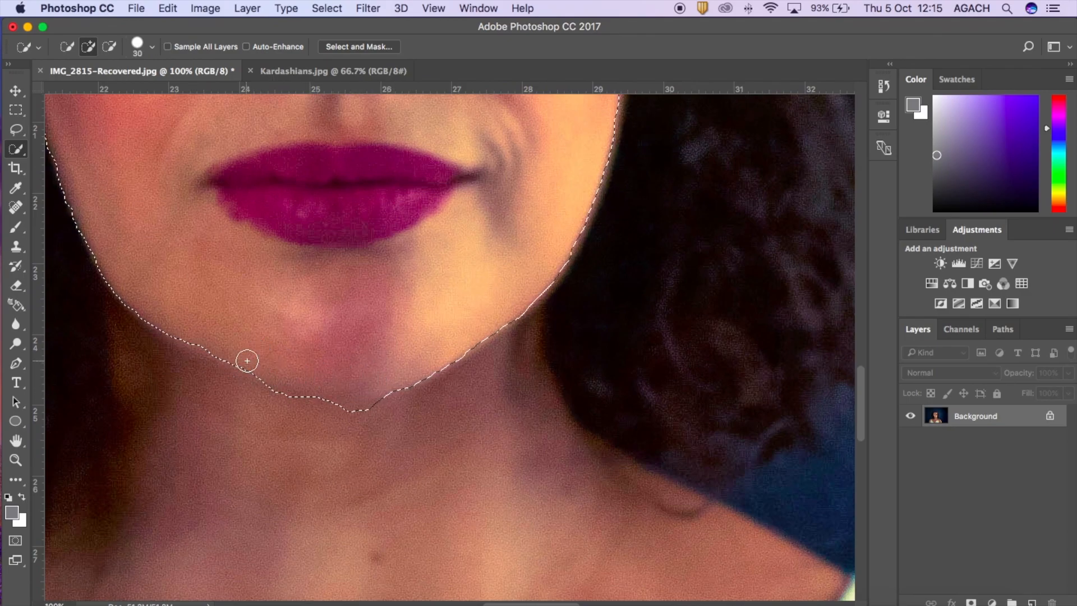
Add the temple and forehead edge along the hairline to the face selection
scroll(245, 361, "left", 3)
scroll(246, 360, "up", 2)
scroll(247, 360, "up", 10)
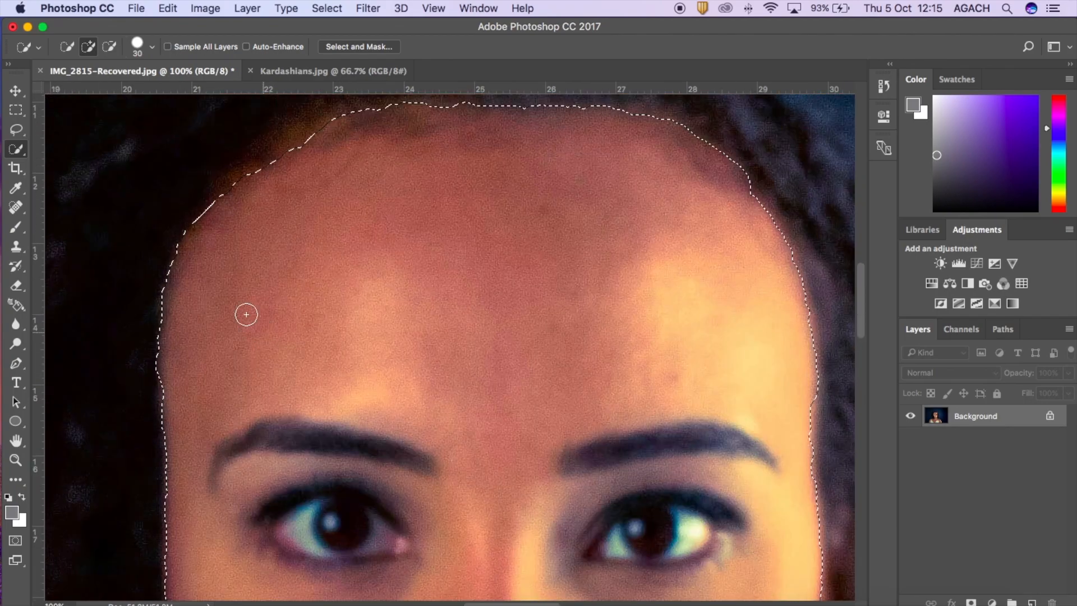
mouse_move(174, 386)
left_mouse_down()
mouse_move(241, 180)
mouse_move(234, 190)
mouse_move(311, 145)
left_mouse_up()
scroll(317, 140, "up", 2)
scroll(318, 139, "right", 1)
left_click(273, 178)
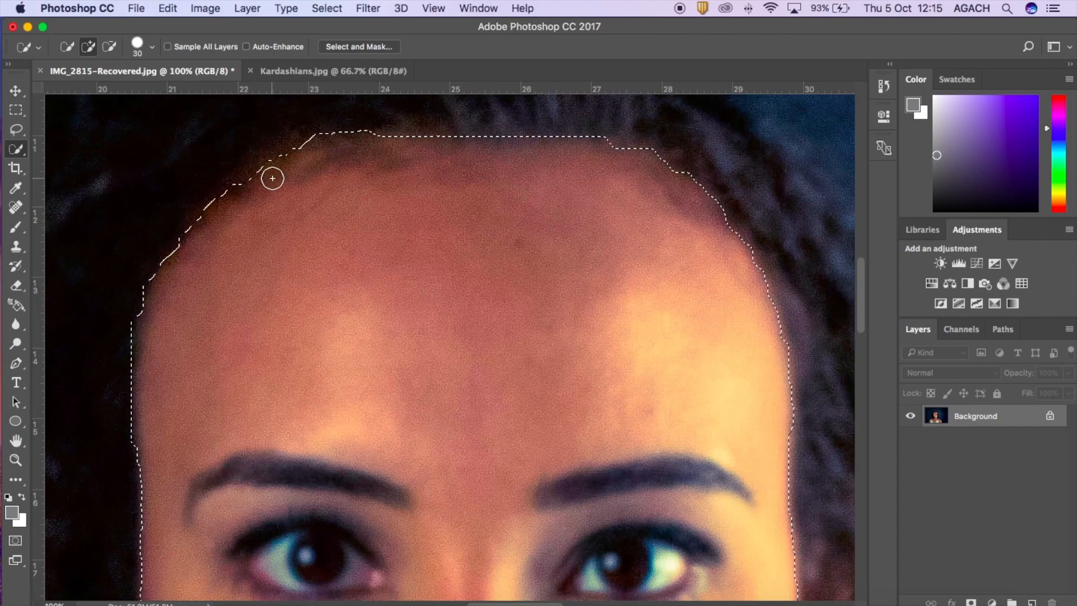
Subtract the neck area just below the chin from the face selection using a 15 px brush
scroll(494, 162, "down", 10)
scroll(494, 162, "right", 3)
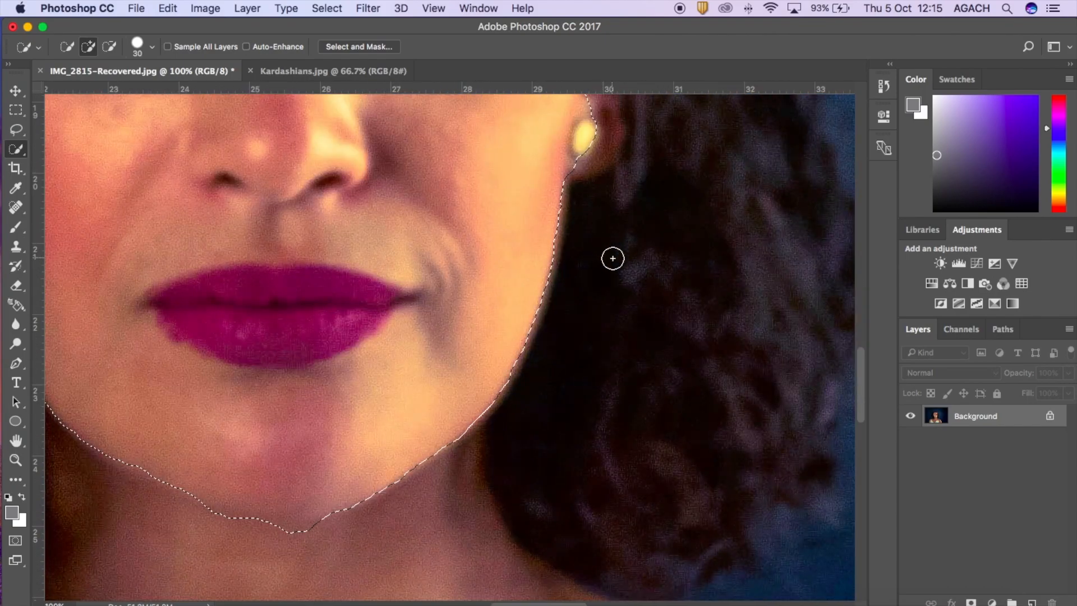
scroll(565, 148, "up", 5)
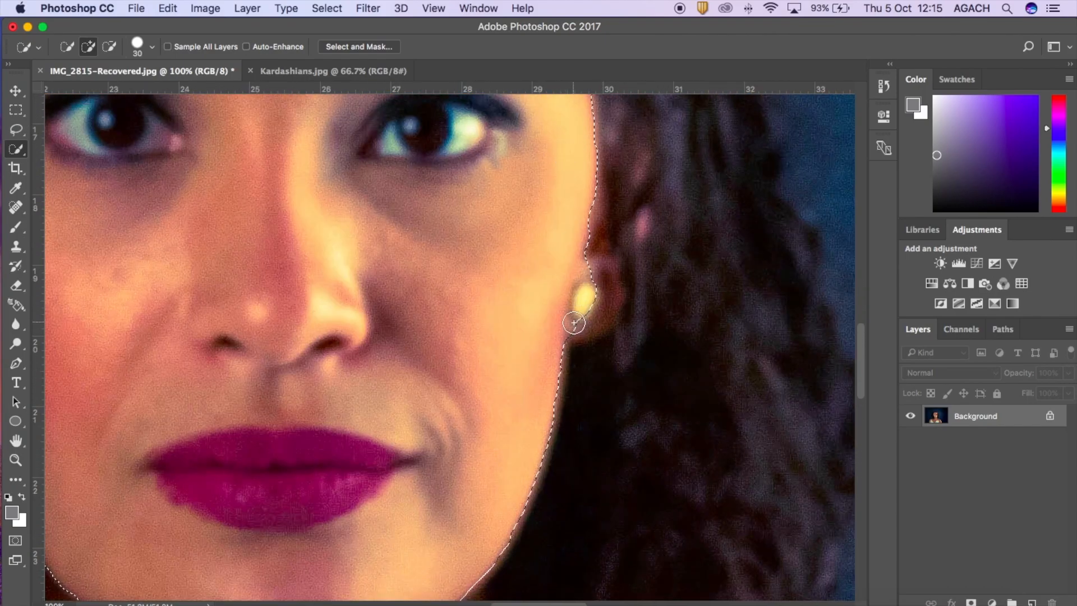
key("super+minus")
key("super+minus")
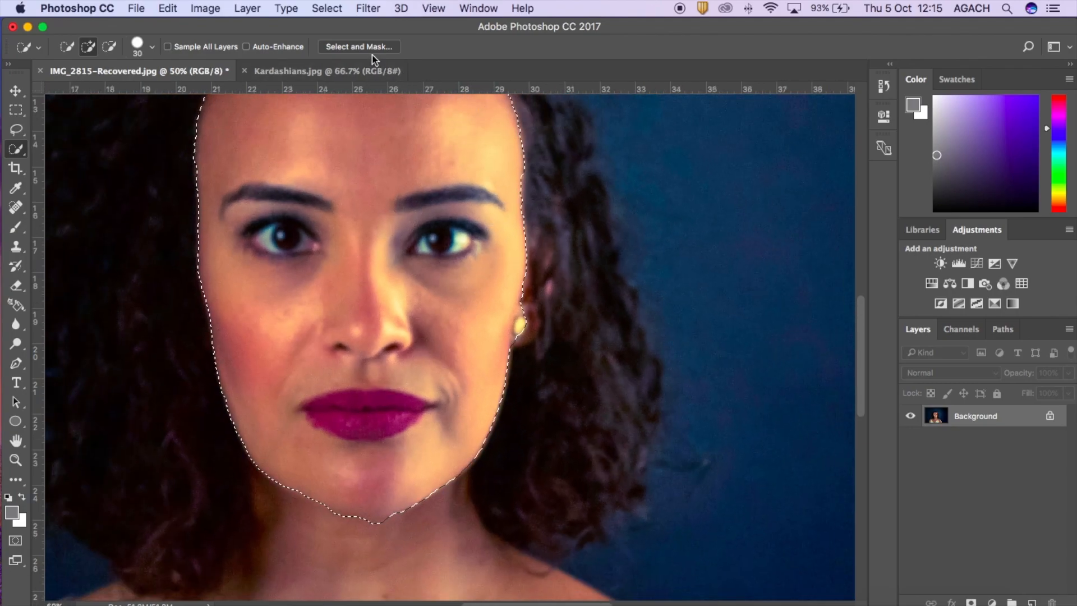
left_click(111, 49)
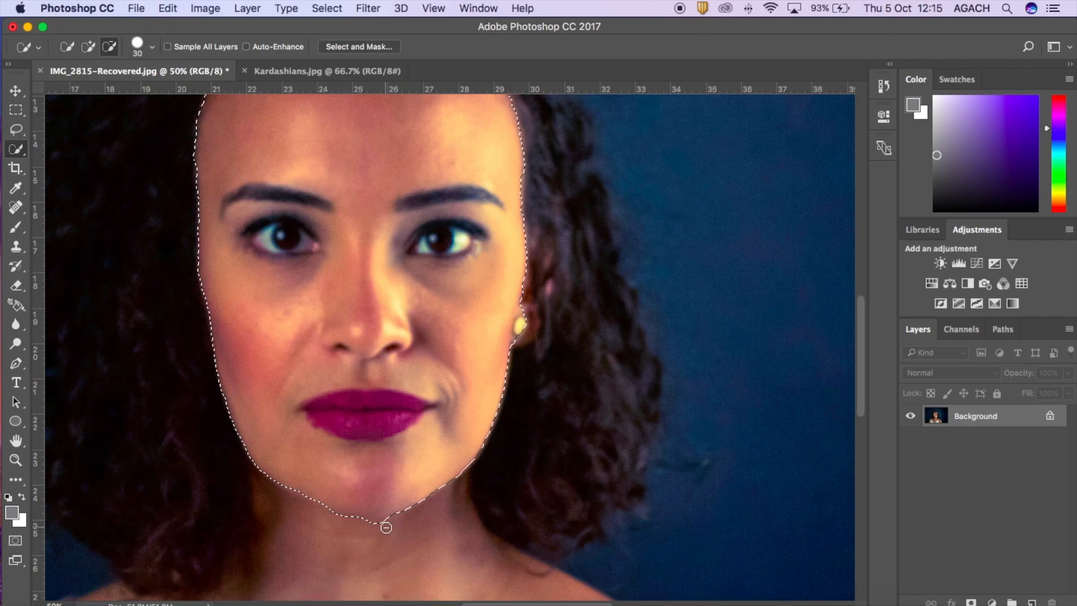
key("bracketleft")
key("bracketleft")
key("bracketleft")
left_click_drag(386, 524, 344, 521)
left_click(386, 520)
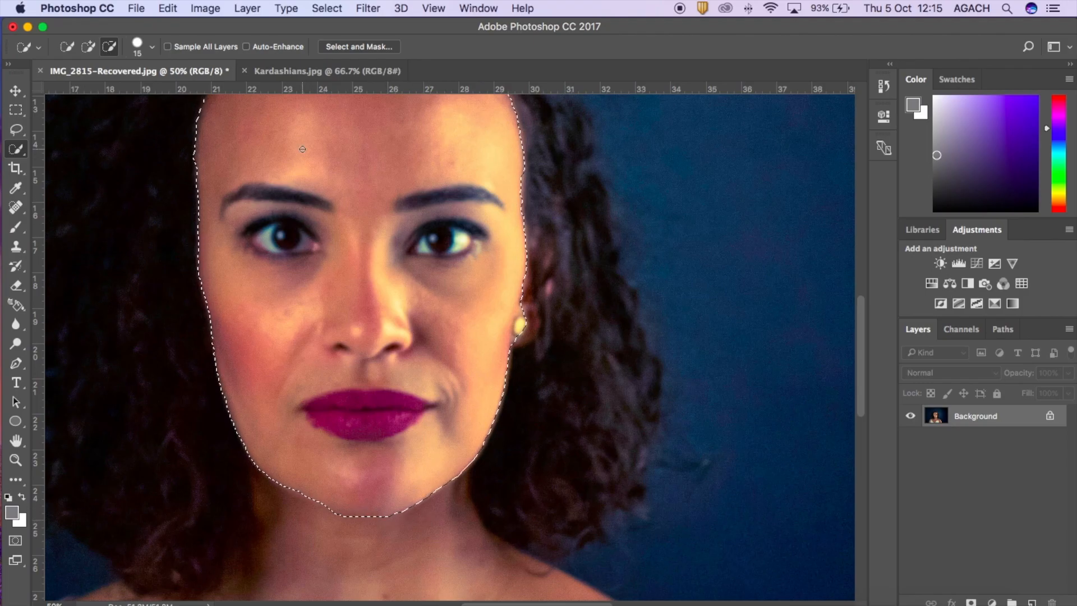
Open Select and Mask and refine the selection edge from the chin up the jaw and cheek to the temple with a 25 px brush
left_click(353, 47)
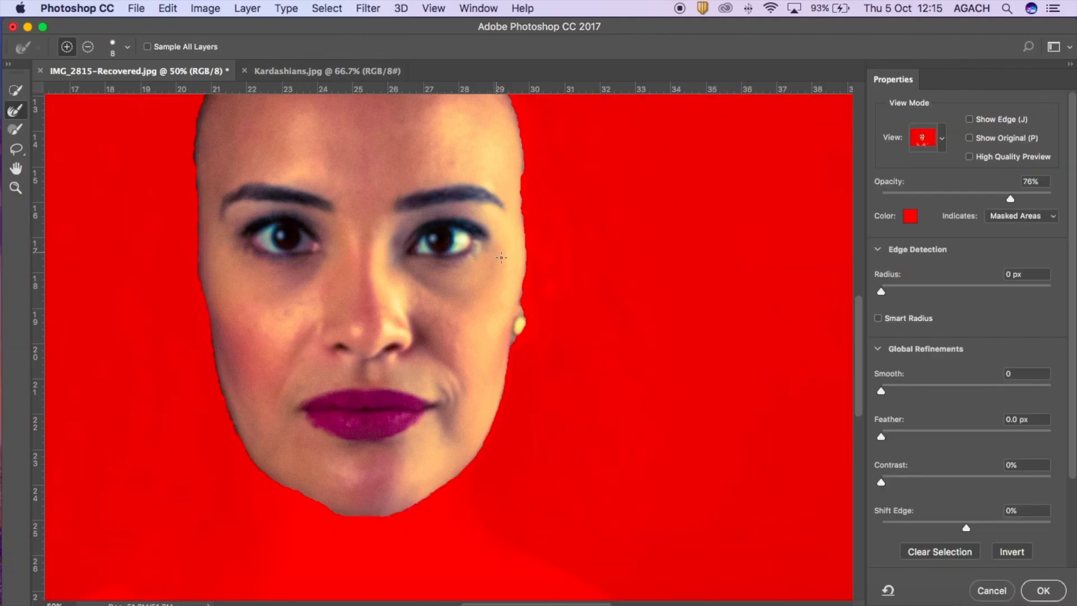
key("bracketright")
key("bracketright")
key("bracketright")
mouse_move(337, 512)
left_mouse_down()
mouse_move(261, 474)
mouse_move(224, 396)
mouse_move(201, 307)
mouse_move(194, 149)
left_mouse_up()
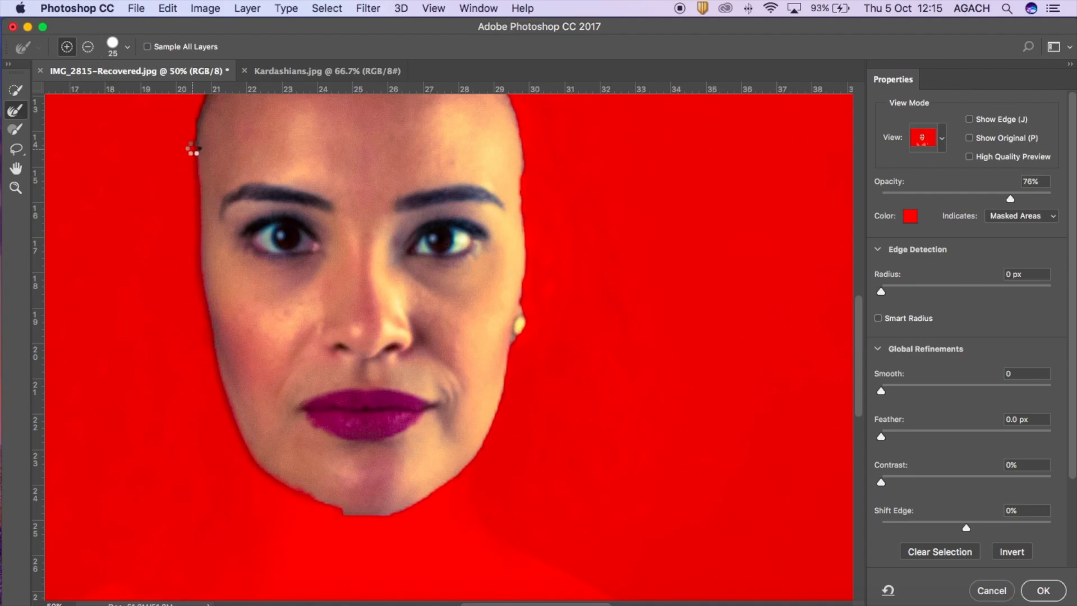
Refine the selection edge across the top of the forehead and down the earring side of the face
scroll(192, 150, "up", 10)
mouse_move(175, 449)
left_mouse_down()
mouse_move(180, 418)
mouse_move(252, 330)
mouse_move(365, 322)
mouse_move(440, 342)
mouse_move(476, 366)
left_mouse_up()
scroll(477, 367, "down", 10)
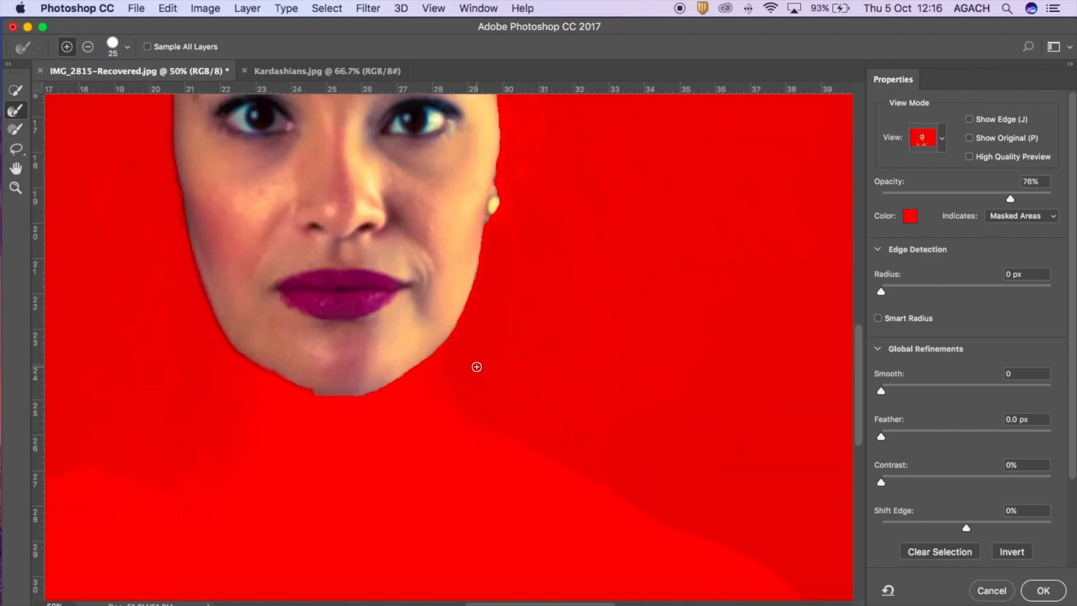
scroll(476, 367, "up", 5)
scroll(459, 132, "up", 3)
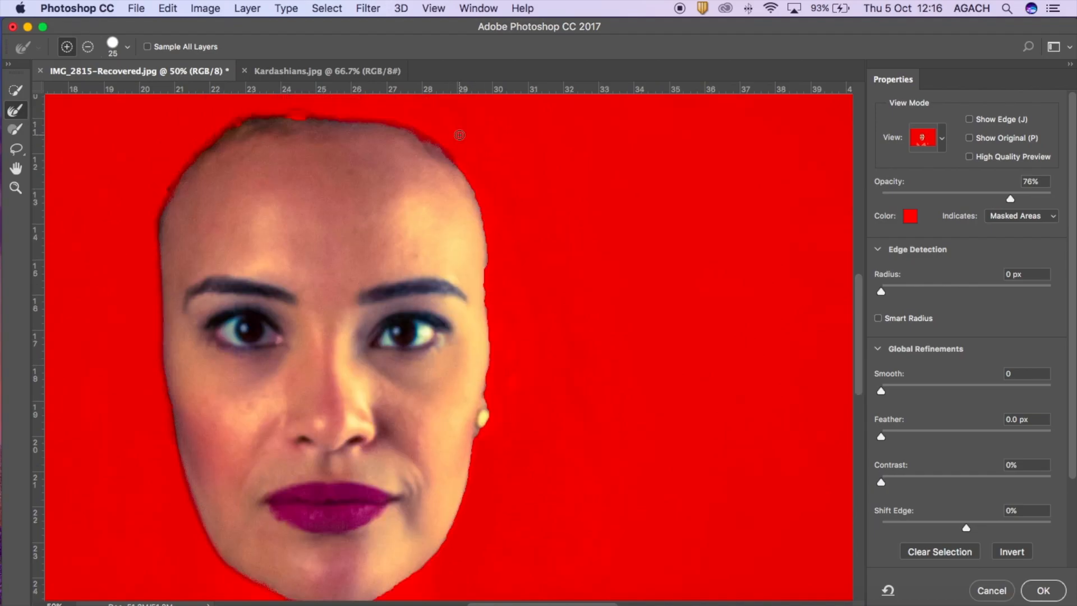
mouse_move(452, 164)
left_mouse_down()
mouse_move(473, 190)
mouse_move(488, 263)
mouse_move(482, 406)
left_mouse_up()
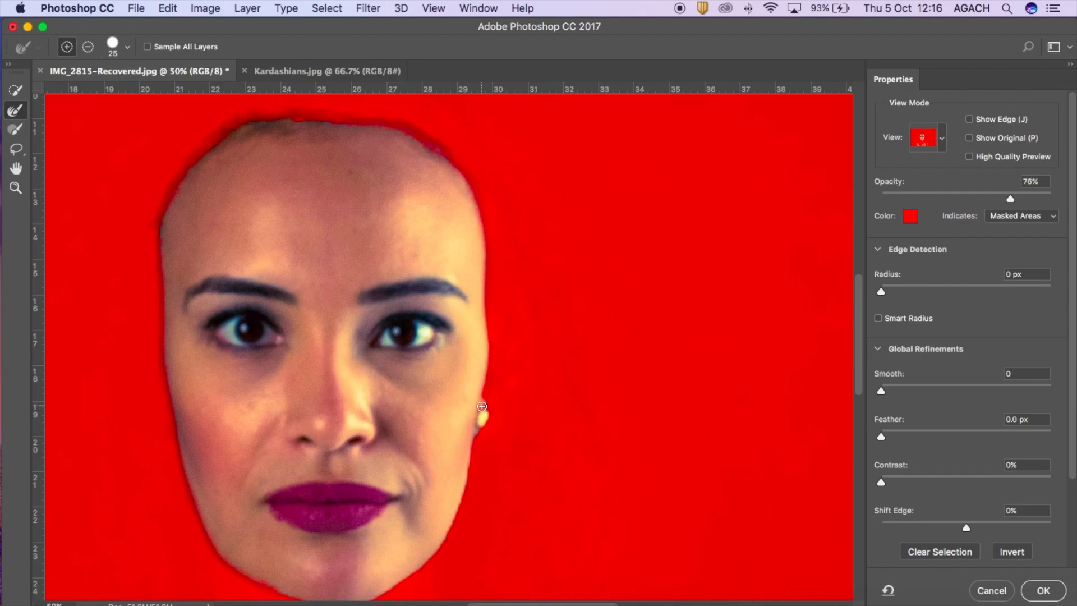
left_click_drag(477, 445, 472, 440)
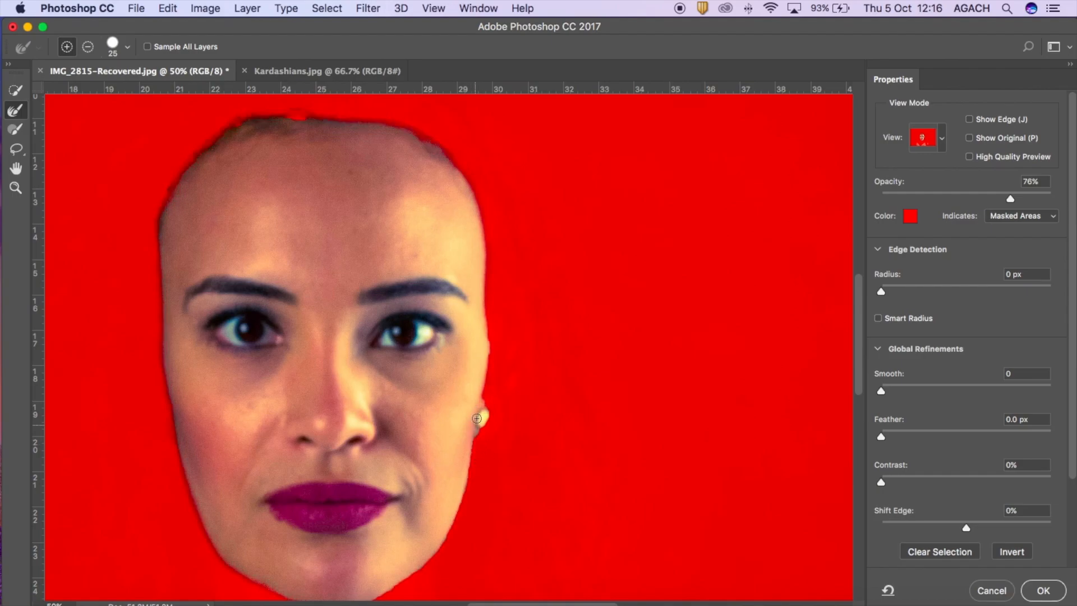
Turn on Decontaminate Colors and output the refined face selection to a new layer
scroll(903, 496, "down", 4)
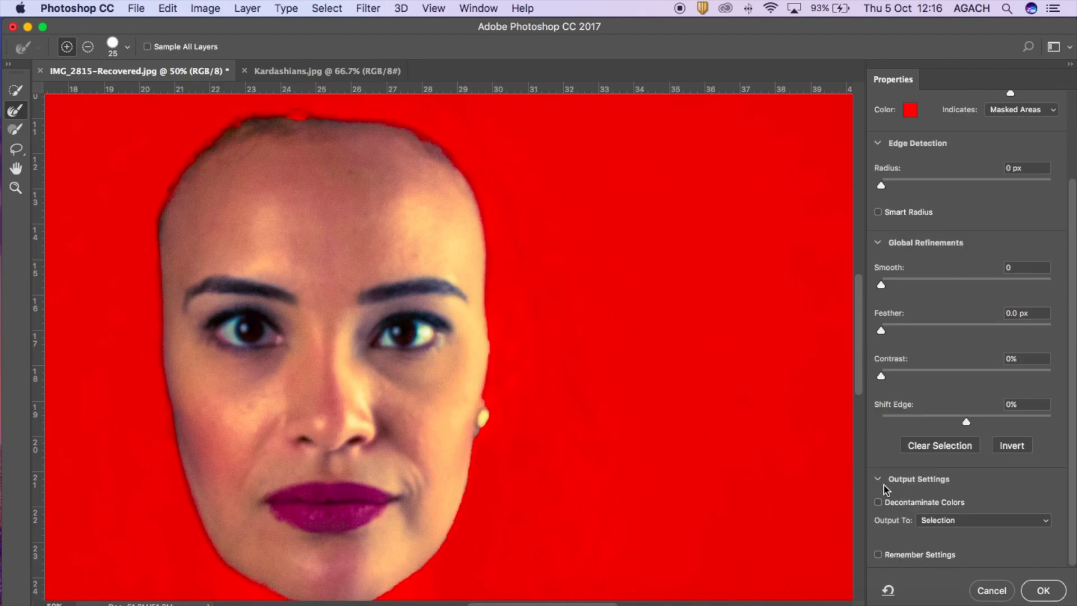
left_click(878, 502)
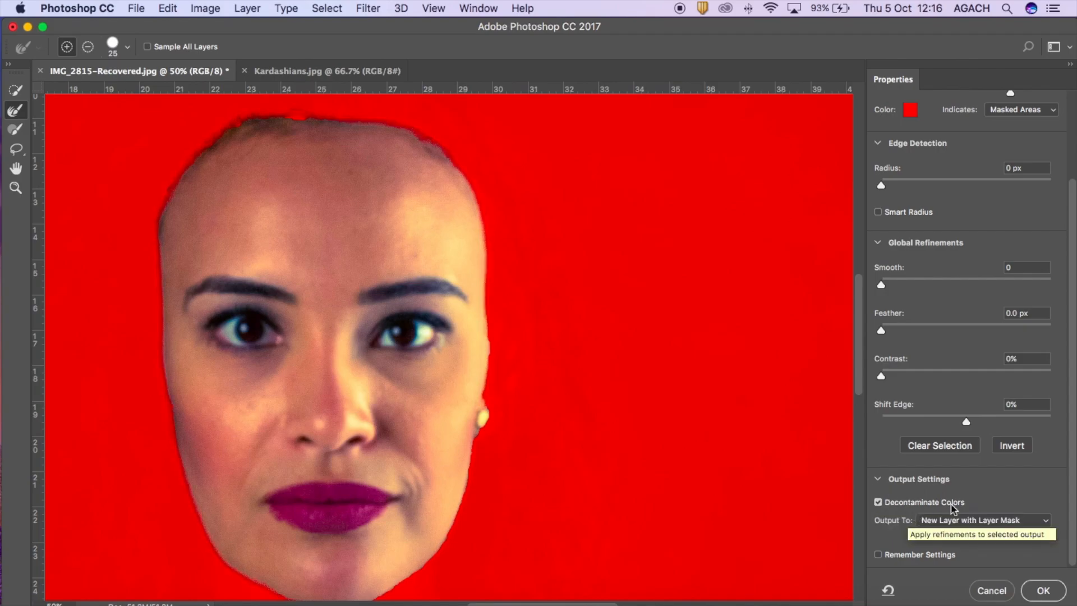
left_click(980, 520)
left_click(967, 508)
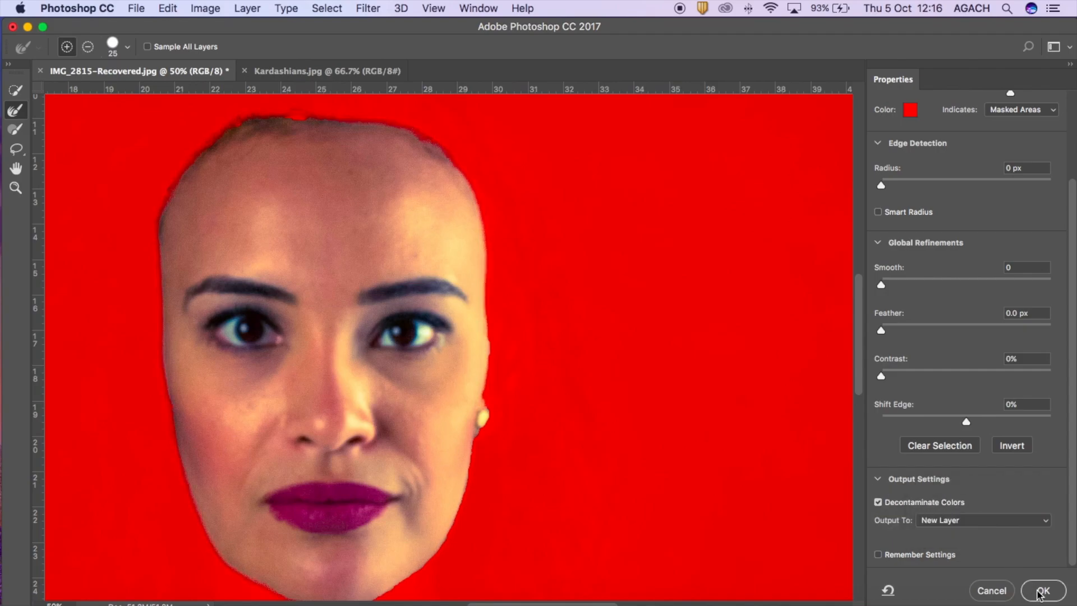
left_click(1043, 591)
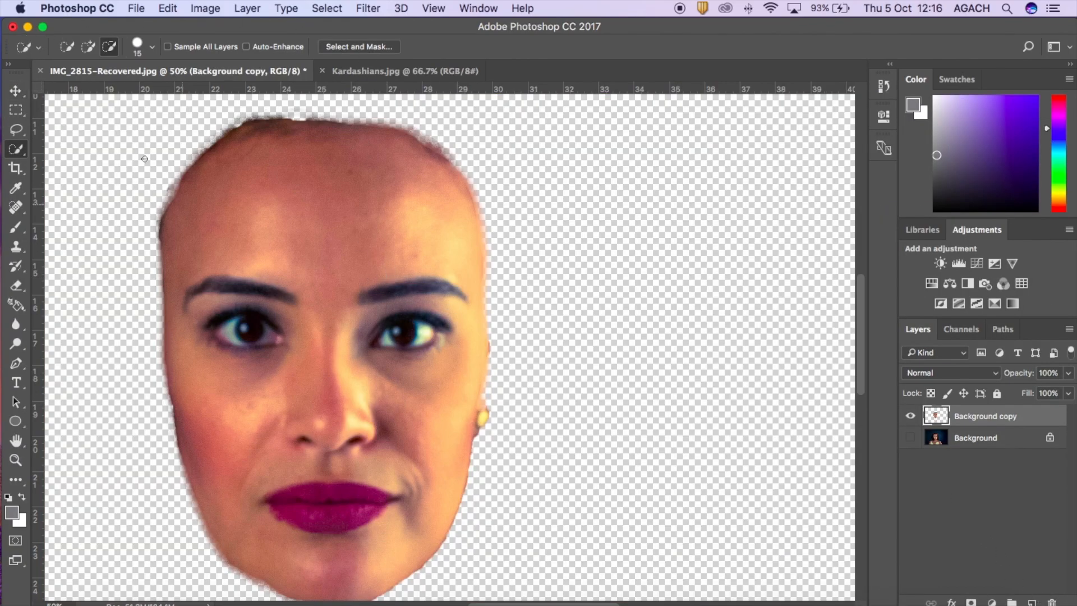
Copy the face cutout into the Kardashians.jpg document with the Move tool
left_click(16, 92)
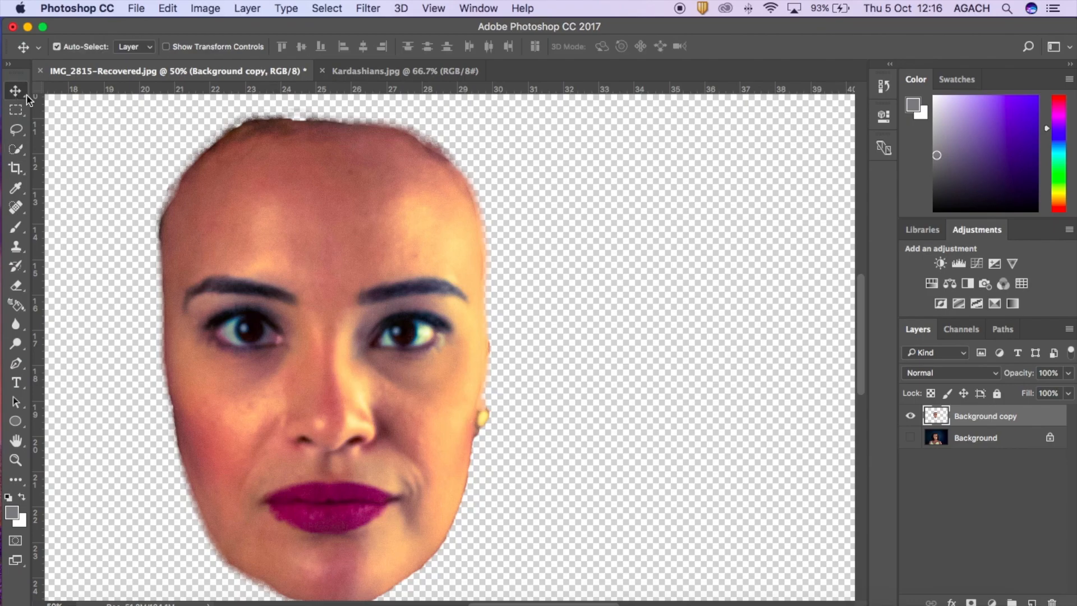
left_click_drag(349, 307, 522, 340)
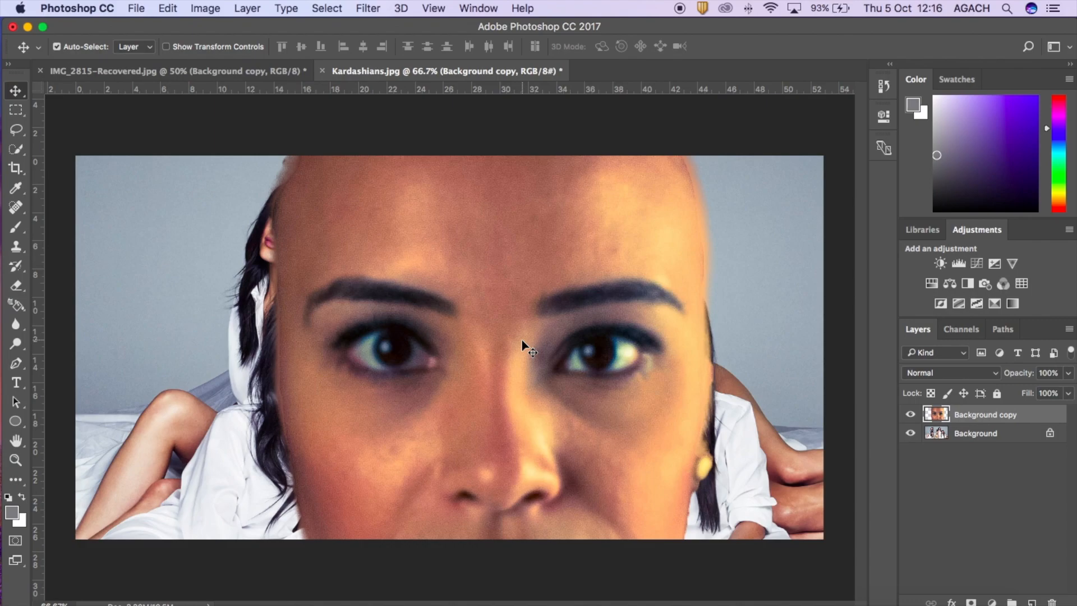
Scale the face cutout down to about 16% and place it over the face of the dark-haired woman seated in front
key("super+minus")
key("super+minus")
key("super+minus")
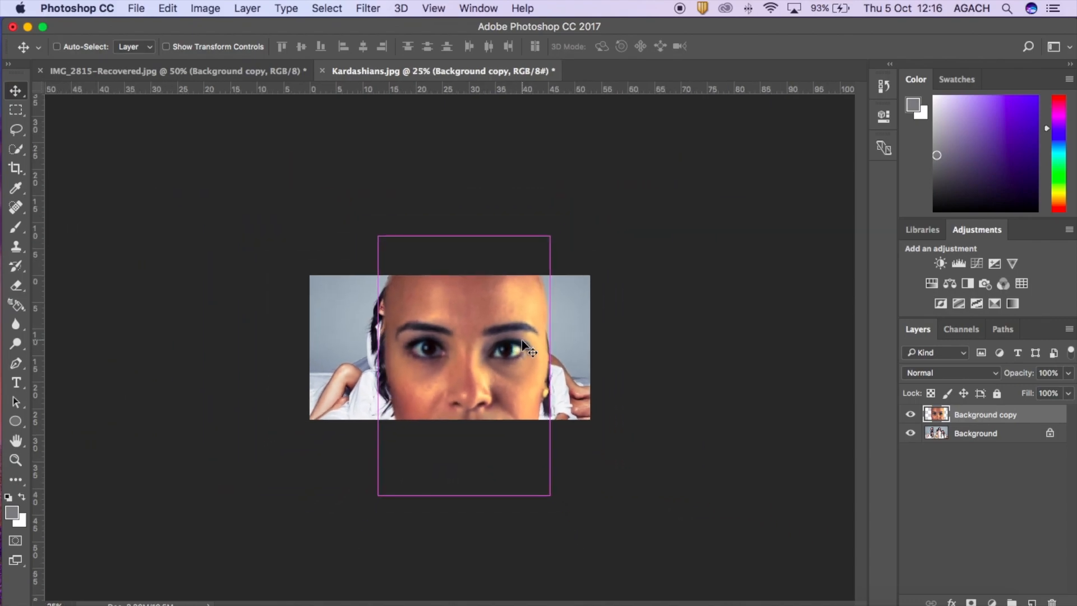
key("super+t")
left_click_drag(551, 237, 410, 360)
key("super+plus")
key("super+plus")
key("super+plus")
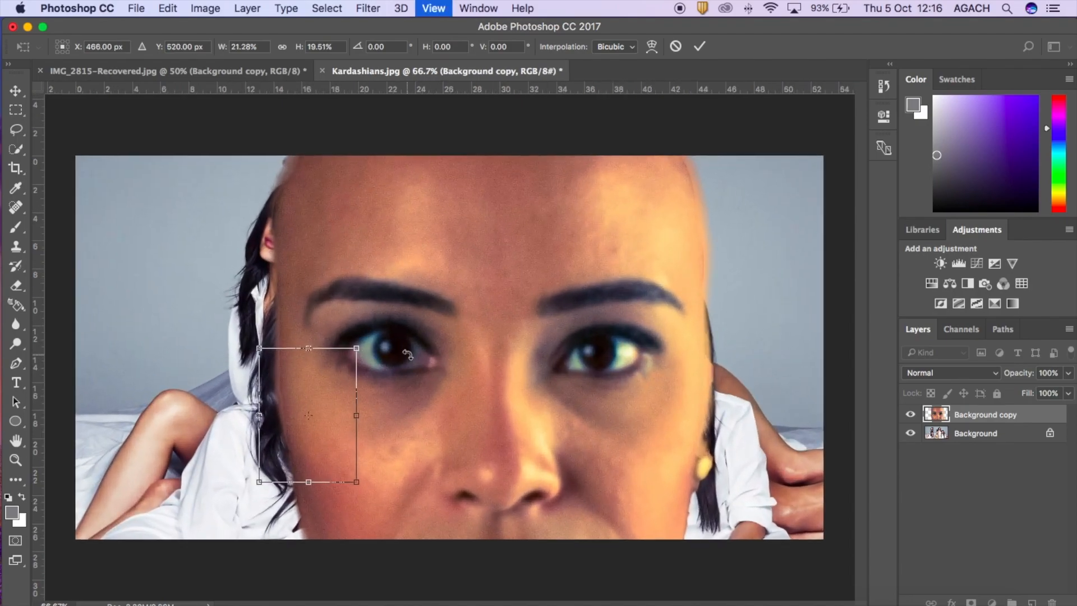
left_click_drag(357, 348, 331, 330)
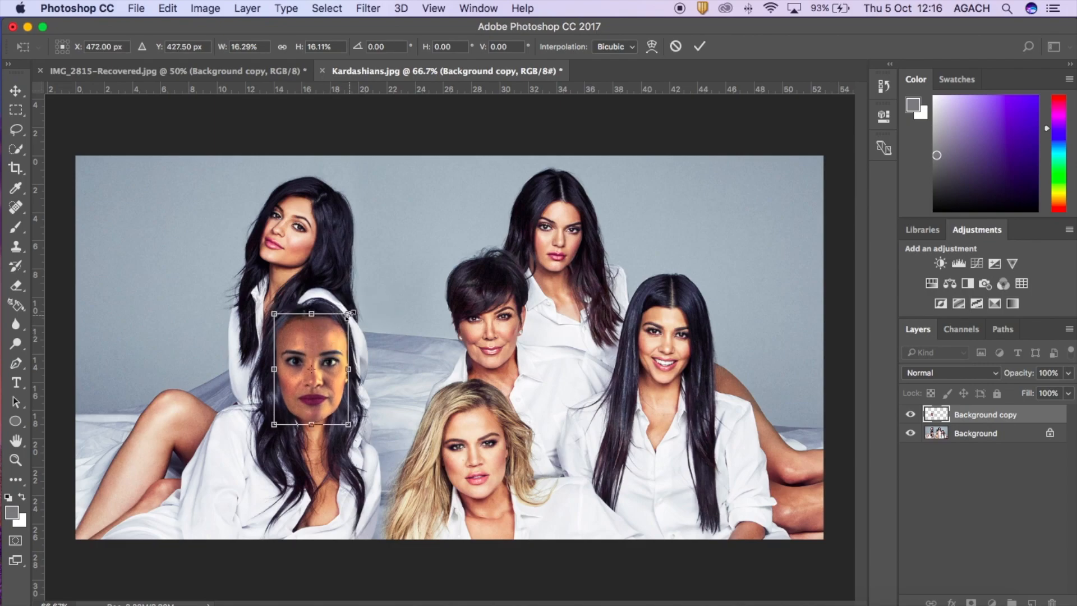
key("Return")
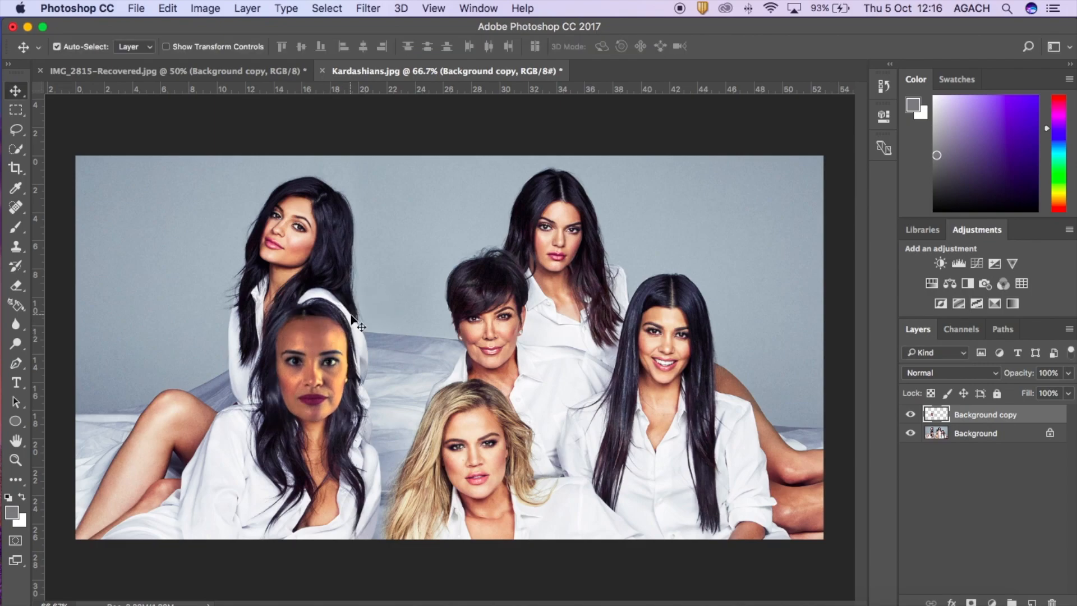
Move the face cutout onto the empty grey background between the two women at the back
left_click_drag(319, 334, 457, 354)
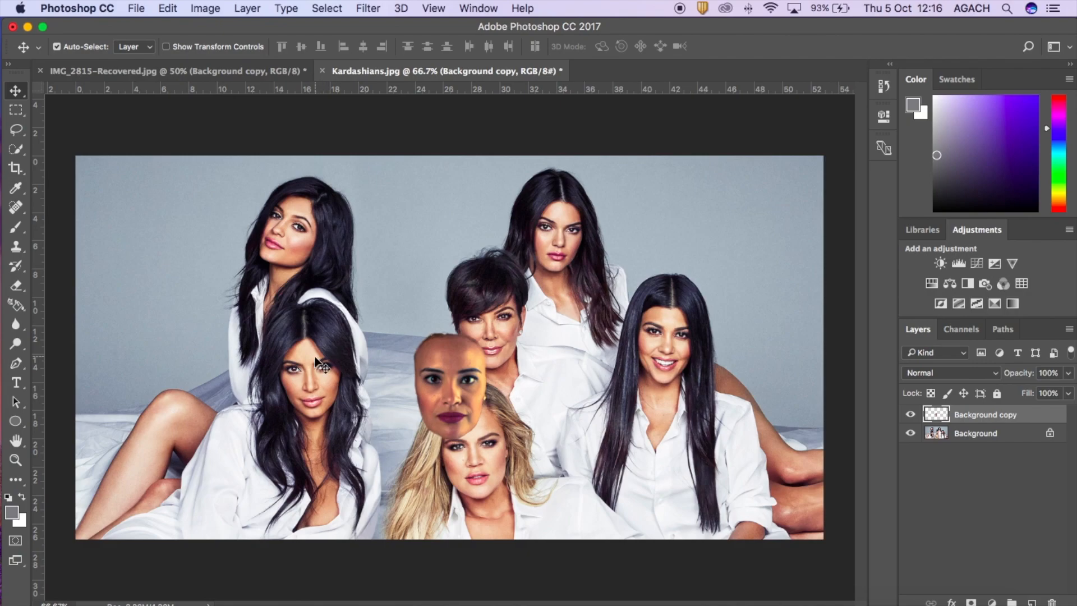
left_click_drag(435, 348, 402, 228)
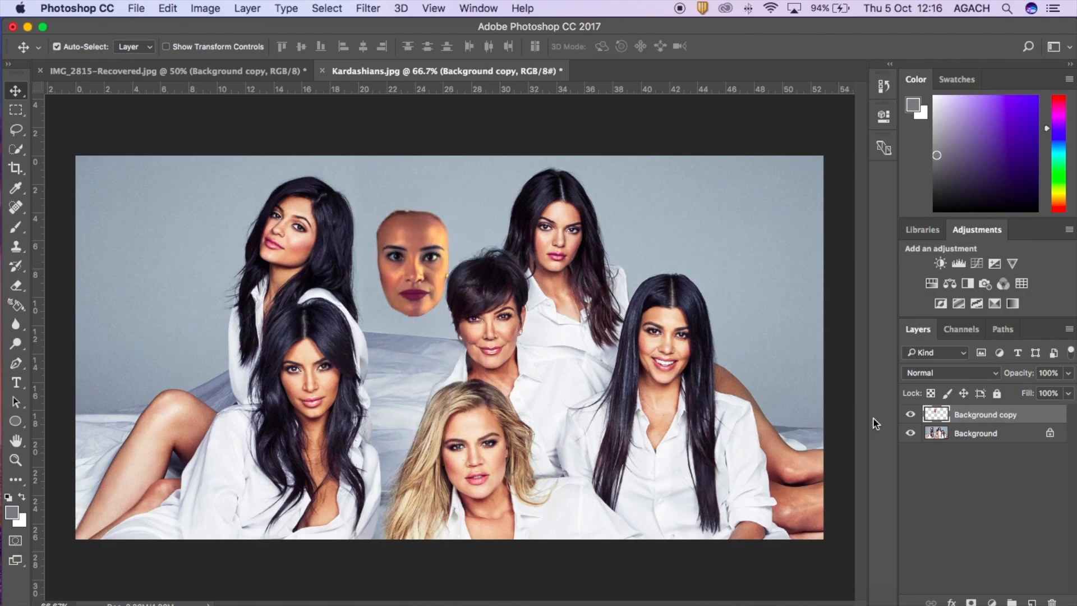
Hide the face cutout layer and quick-select the front seated dark-haired woman's hair on the Background layer
left_click(911, 415)
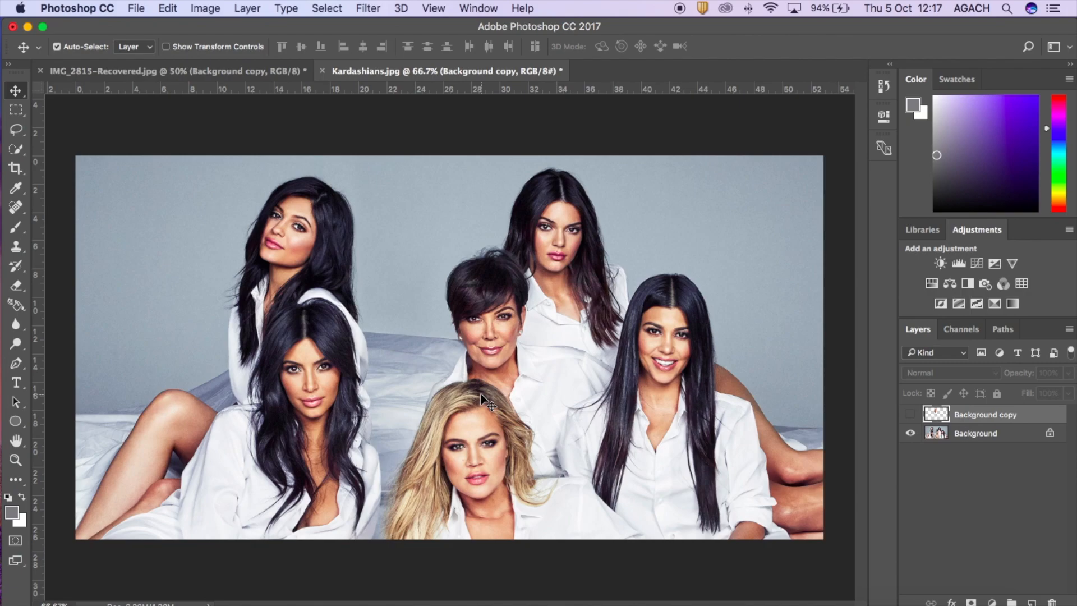
key("super+equal")
key("super+equal")
scroll(303, 432, "left", 5)
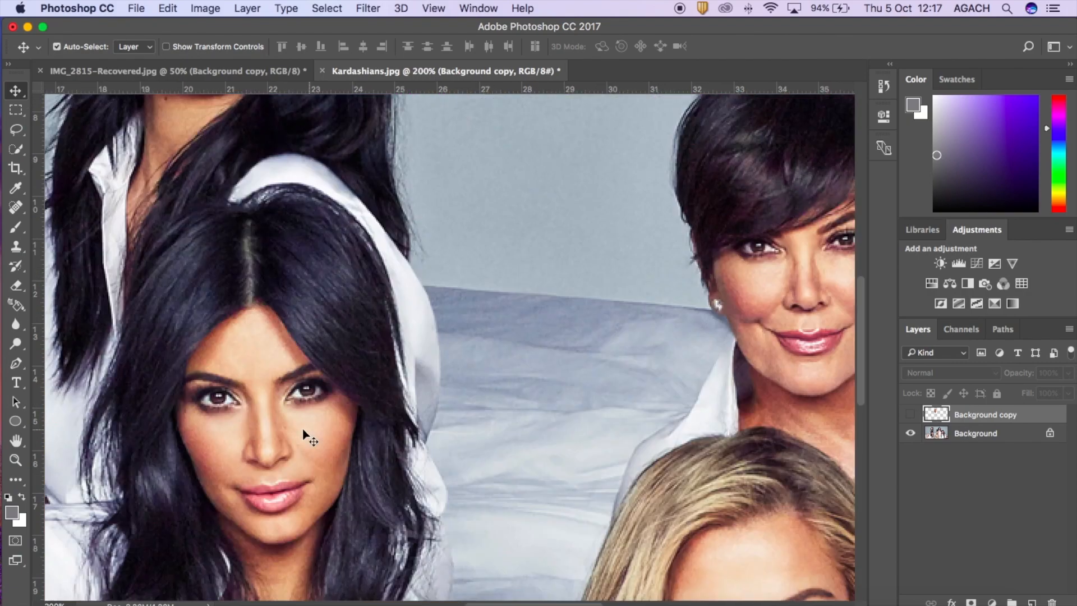
scroll(303, 433, "left", 5)
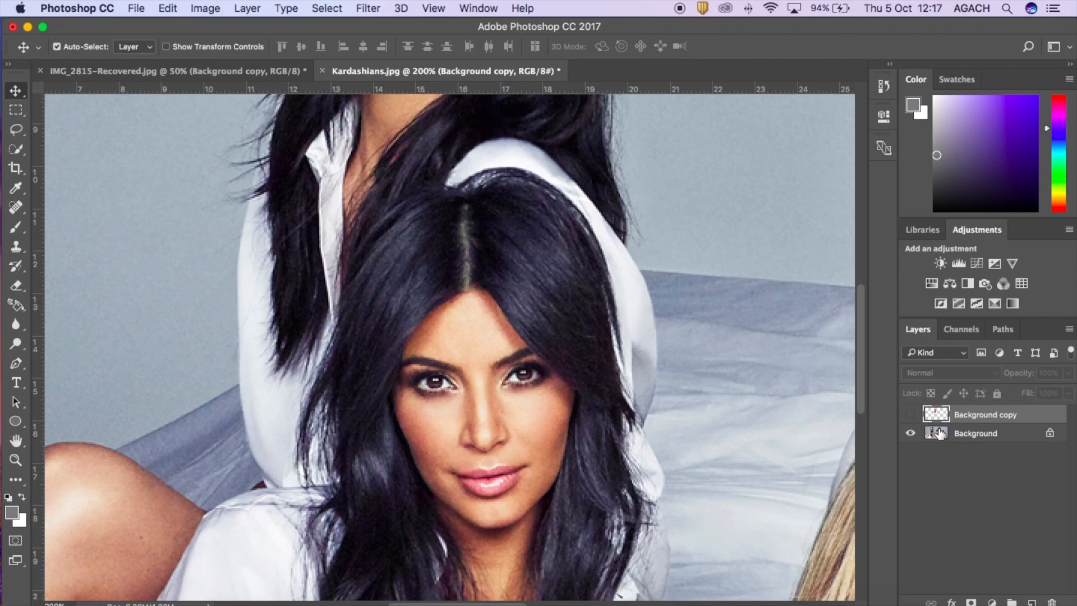
left_click(941, 433)
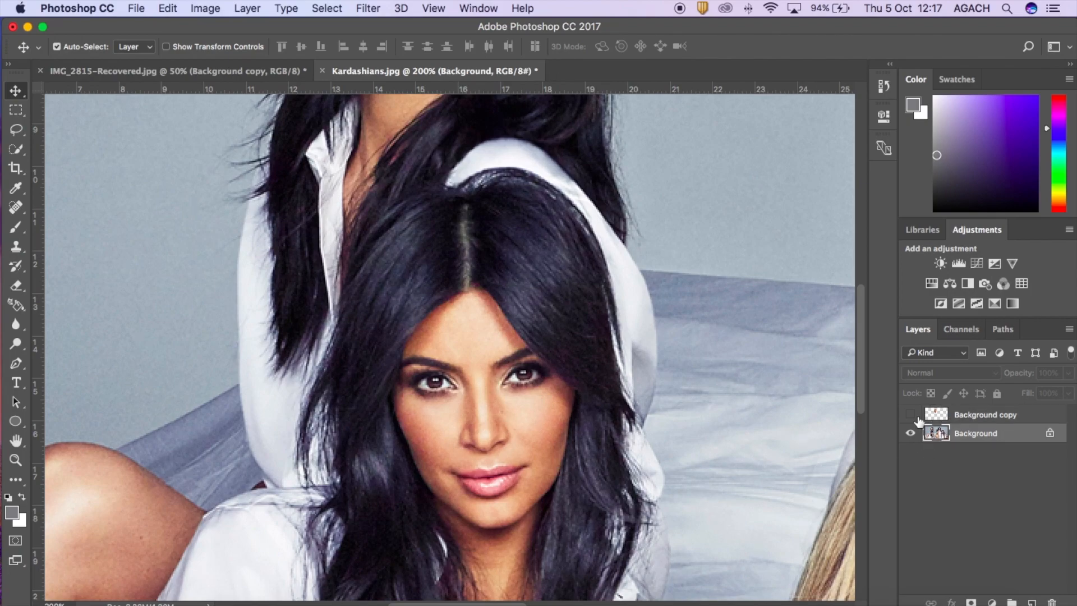
left_click(16, 149)
left_click(90, 48)
mouse_move(449, 216)
left_mouse_down()
mouse_move(443, 249)
mouse_move(399, 256)
mouse_move(376, 328)
left_mouse_up()
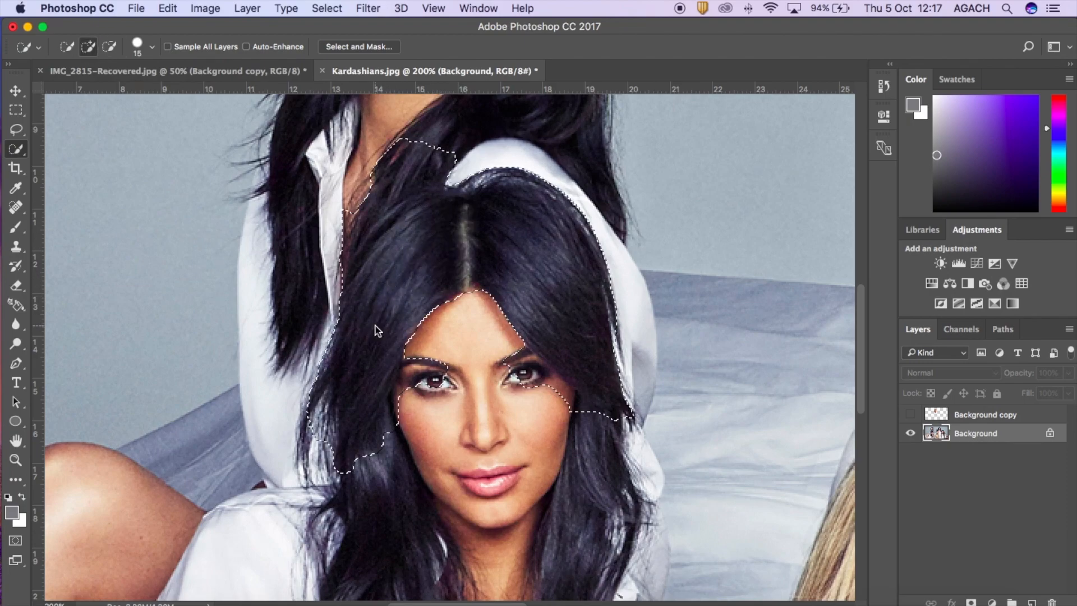
Subtract the eye and brow areas and the hair of the woman behind from the hair selection
left_click(109, 46)
mouse_move(419, 364)
left_mouse_down()
mouse_move(415, 381)
mouse_move(505, 380)
mouse_move(559, 399)
mouse_move(515, 368)
mouse_move(541, 372)
left_mouse_up()
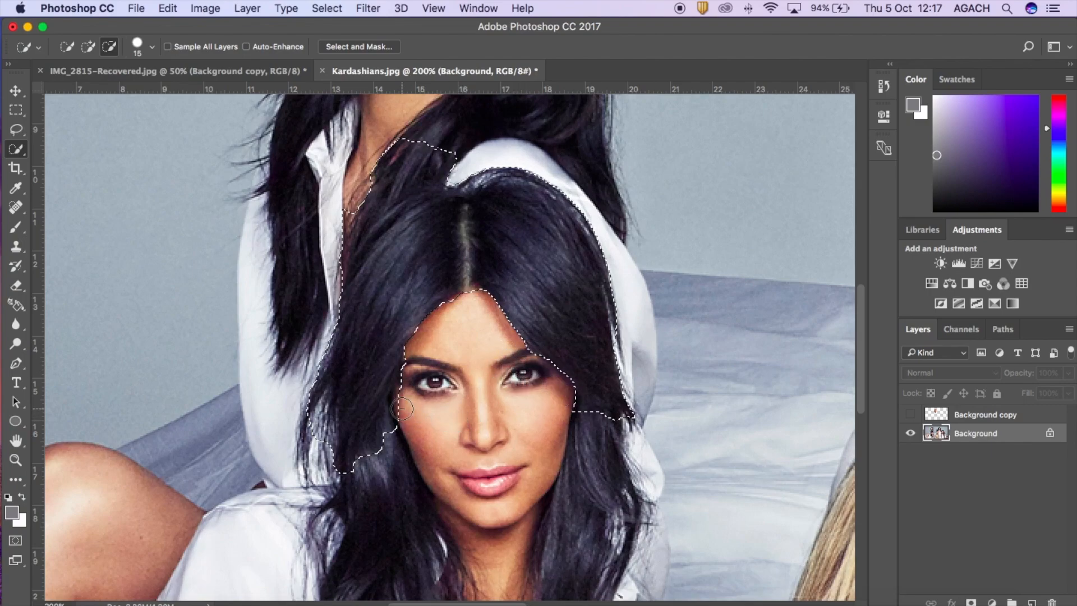
mouse_move(420, 161)
left_mouse_down()
mouse_move(380, 174)
mouse_move(440, 167)
left_mouse_up()
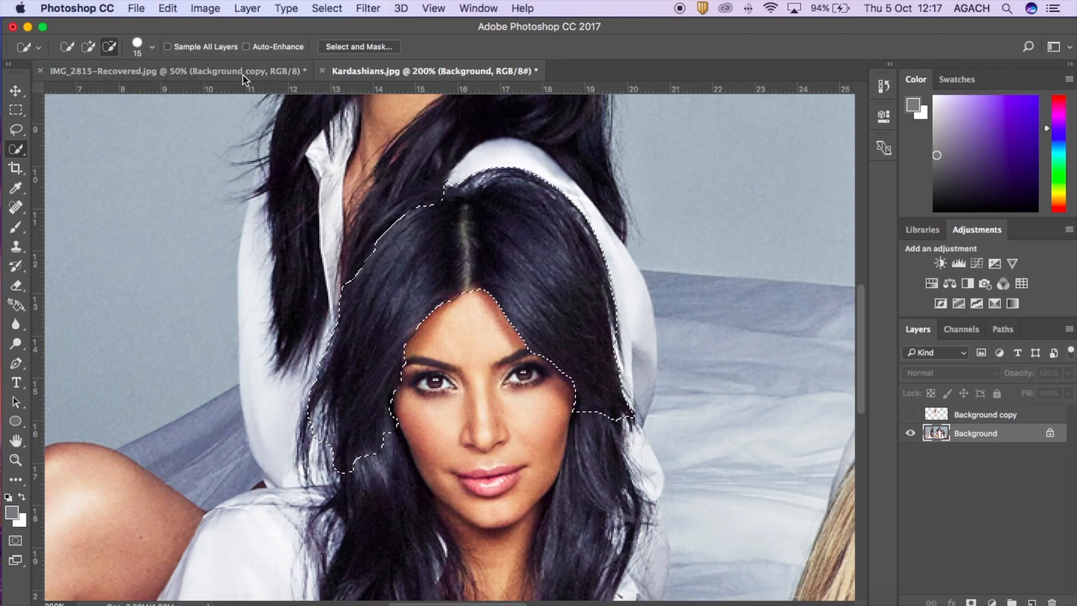
Refine the hair selection's edge beside the cheek in Select and Mask and copy the selected hair to a new layer
left_click(340, 47)
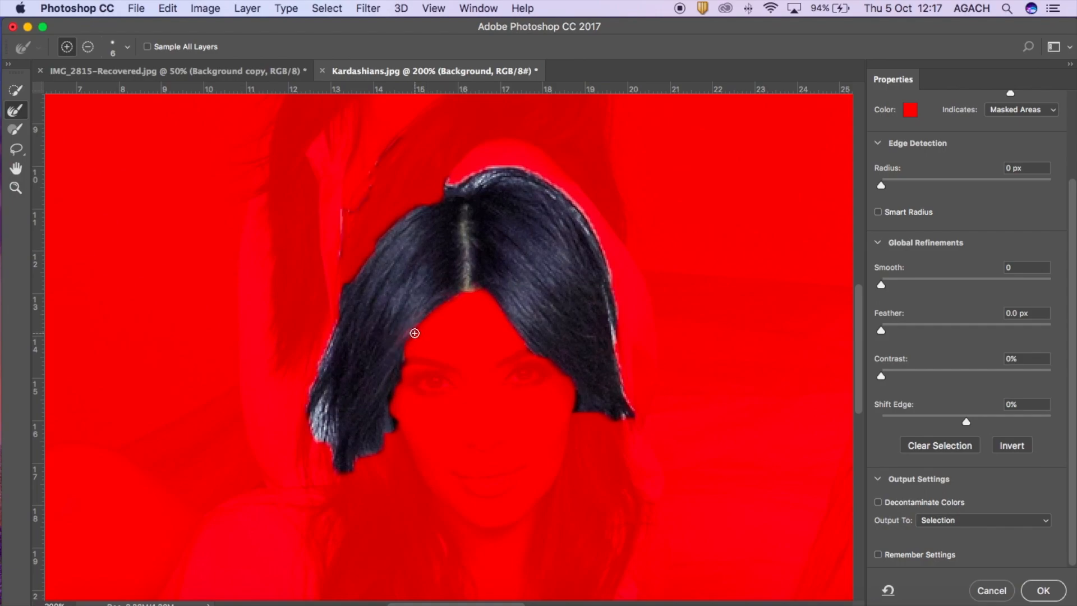
left_click_drag(399, 397, 384, 444)
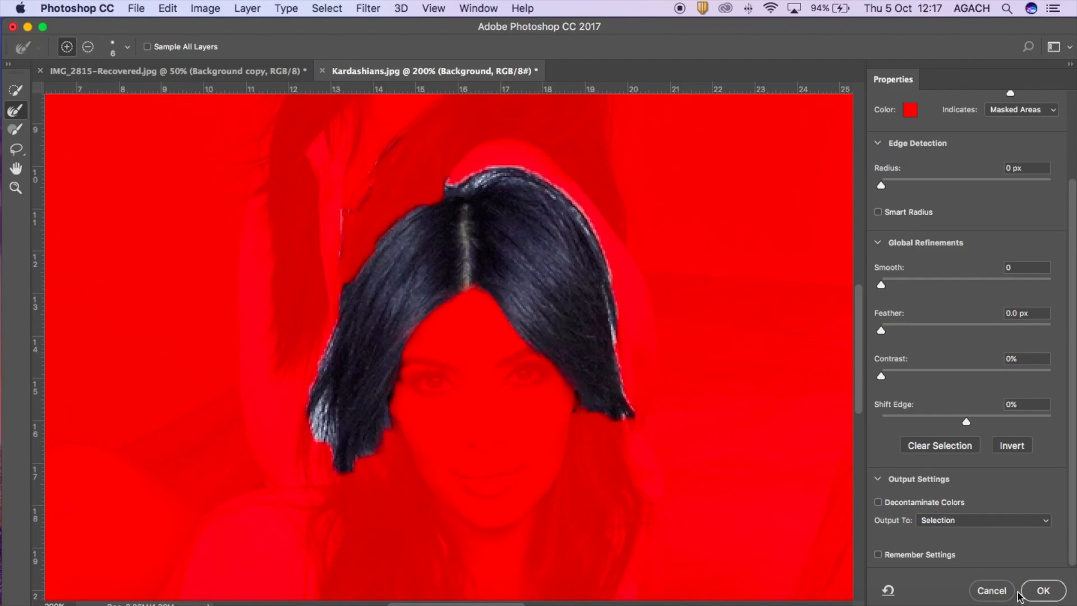
left_click(1044, 590)
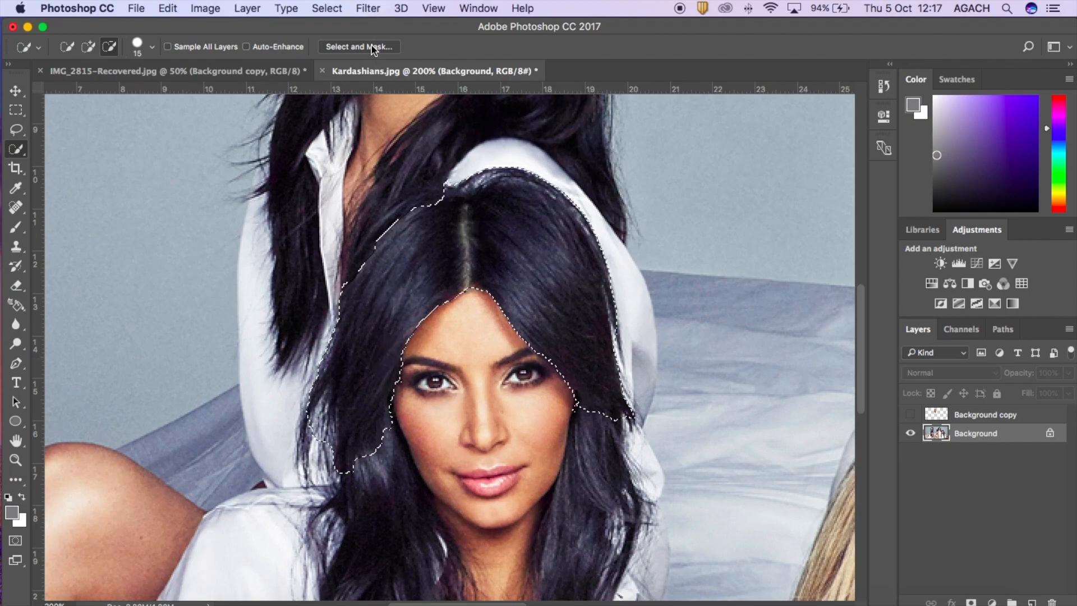
right_click(407, 267)
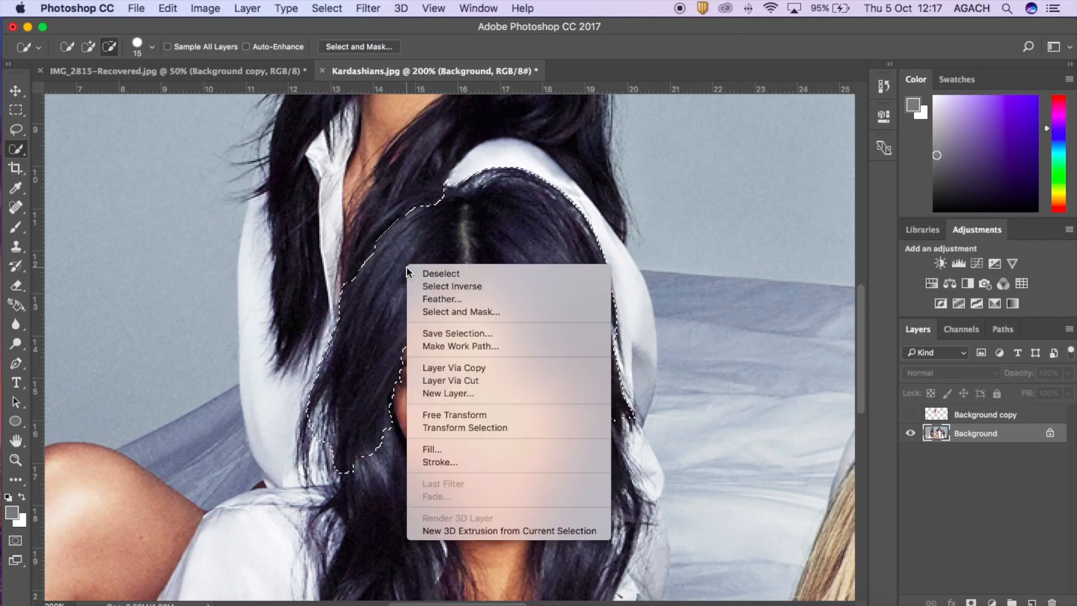
left_click(444, 365)
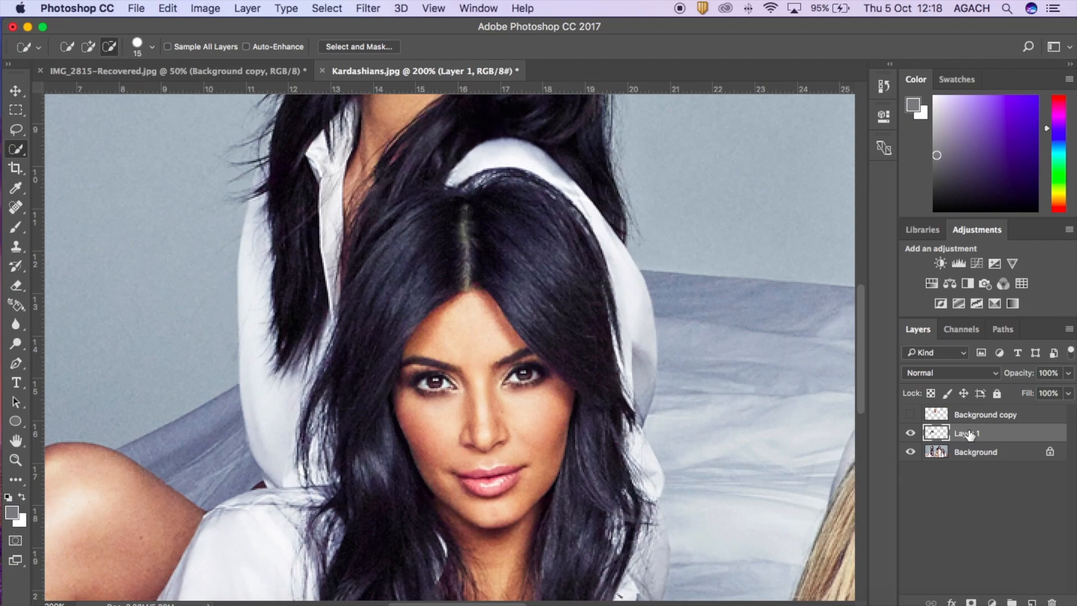
Show the face cutout, move it over the front seated dark-haired woman's face, and place the hair layer above it
left_click(911, 414)
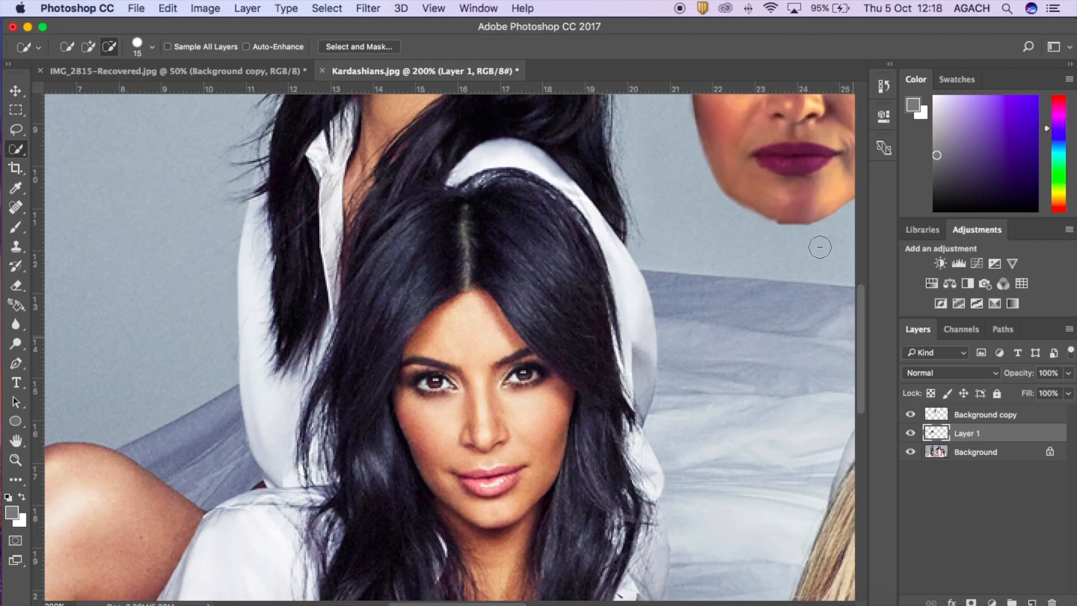
key("v")
left_click_drag(803, 154, 490, 470)
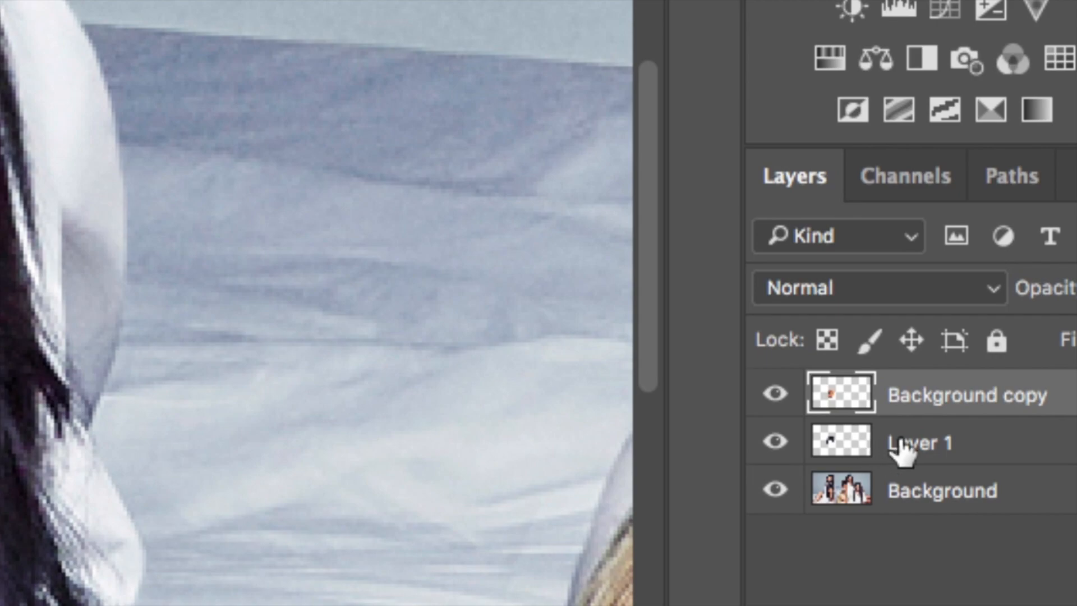
left_click(958, 433)
left_click_drag(902, 448, 892, 395)
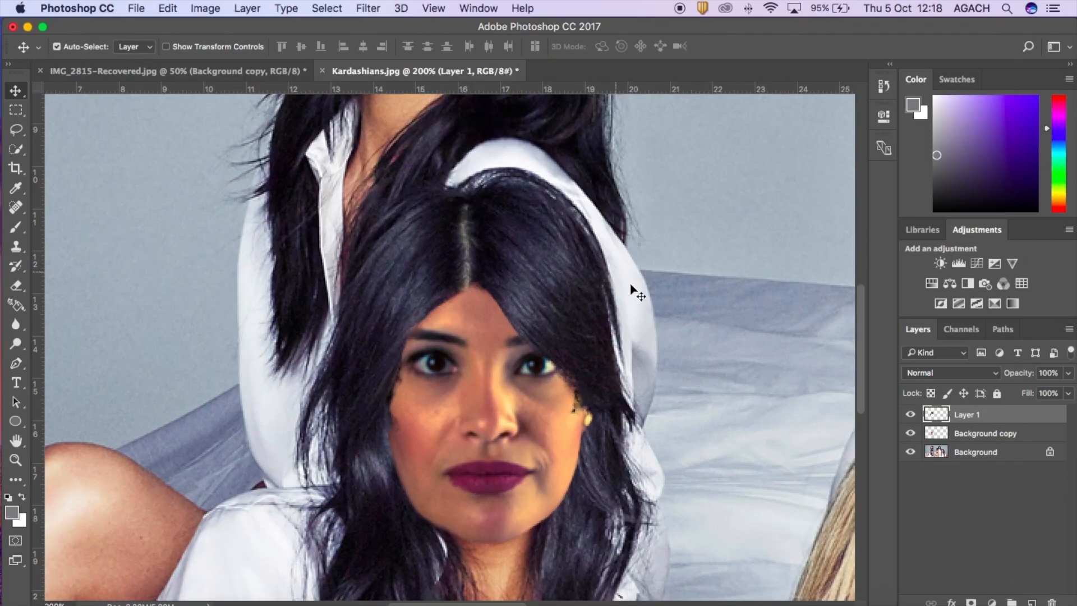
Scale the face cutout to about 86% width and 83% height and align it under the hair with Free Transform
left_click(934, 432)
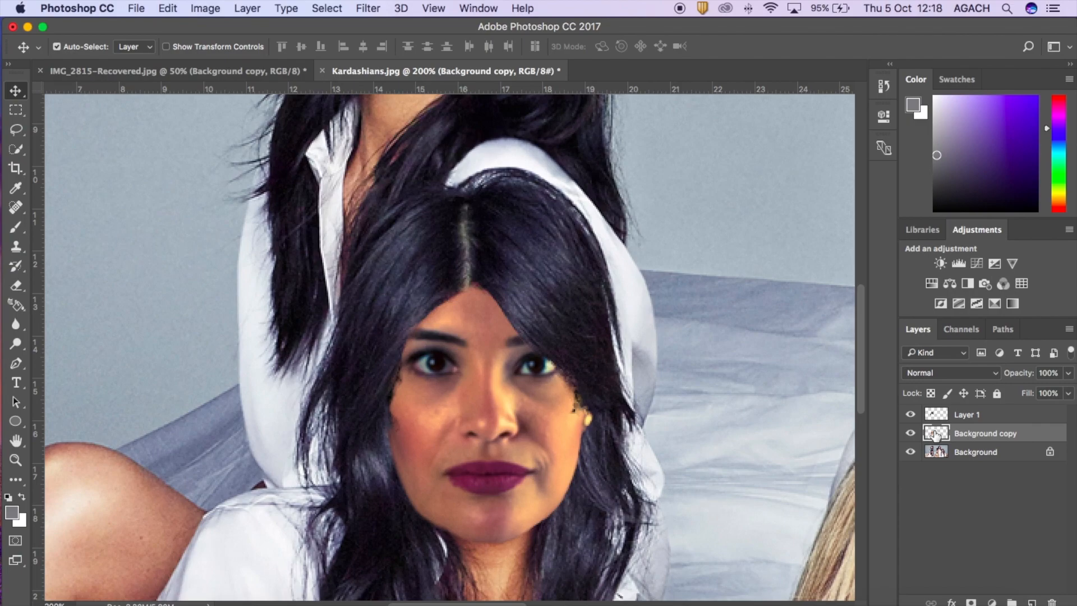
key("super+t")
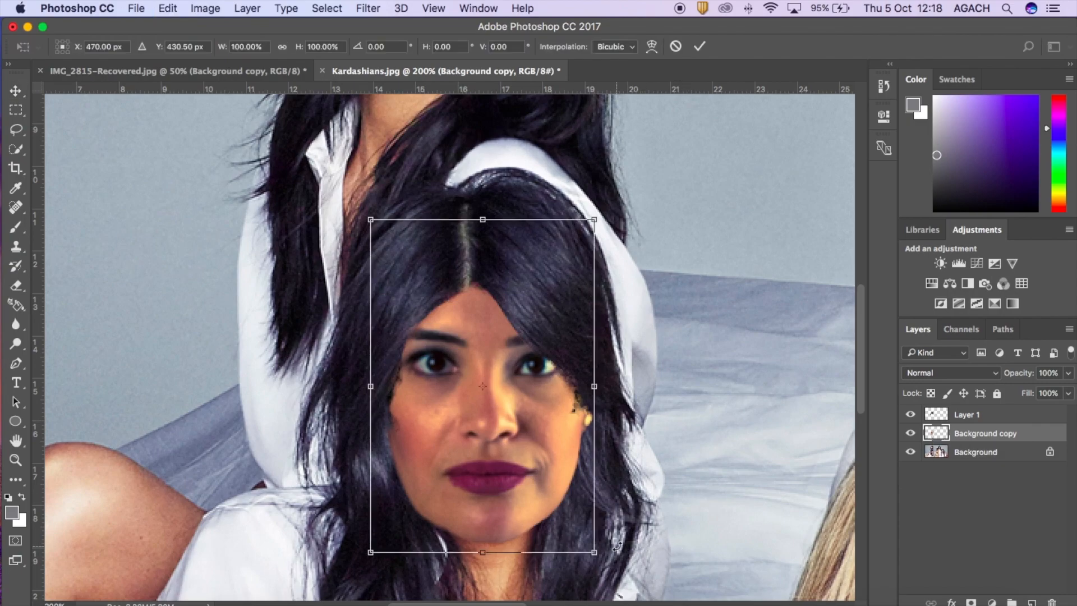
mouse_move(592, 549)
left_mouse_down()
mouse_move(533, 471)
mouse_move(588, 543)
left_mouse_up()
mouse_move(512, 435)
left_mouse_down()
mouse_move(515, 410)
mouse_move(524, 426)
left_mouse_up()
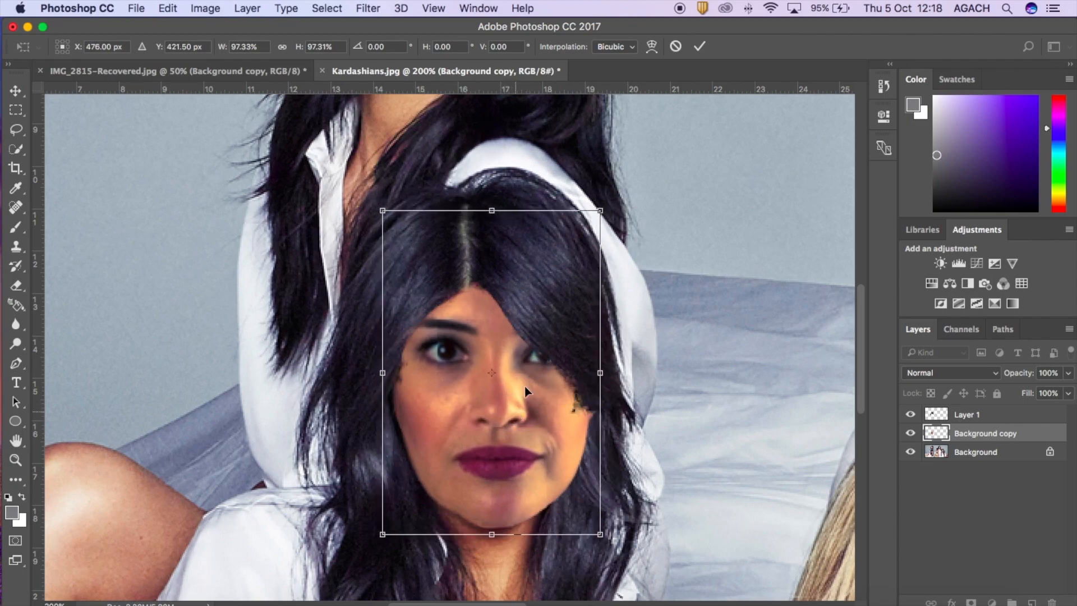
left_click_drag(599, 209, 579, 251)
left_click_drag(493, 458, 499, 457)
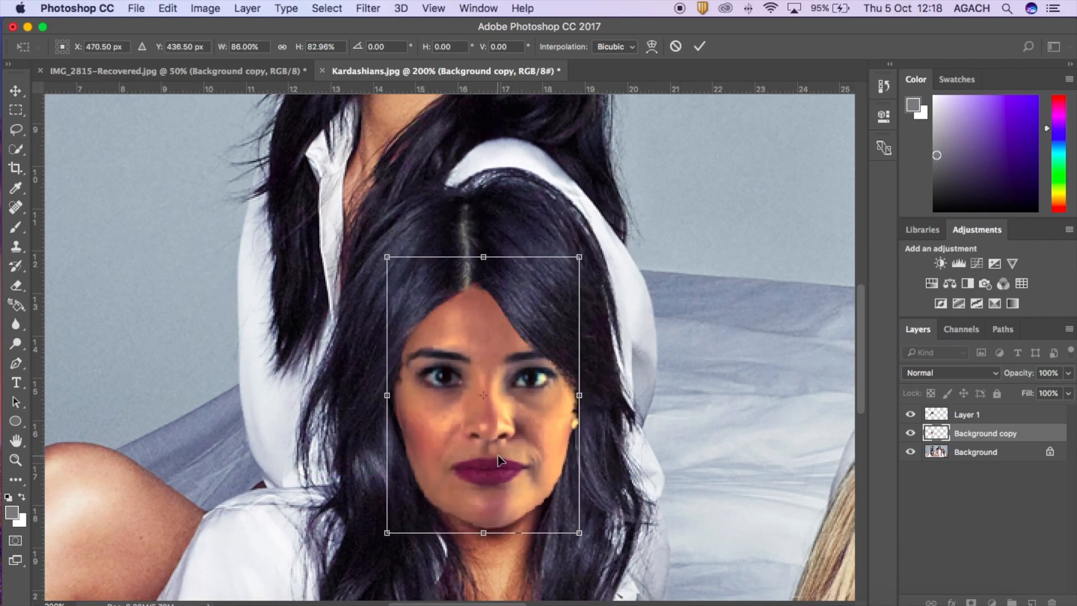
key("super+minus")
key("super+minus")
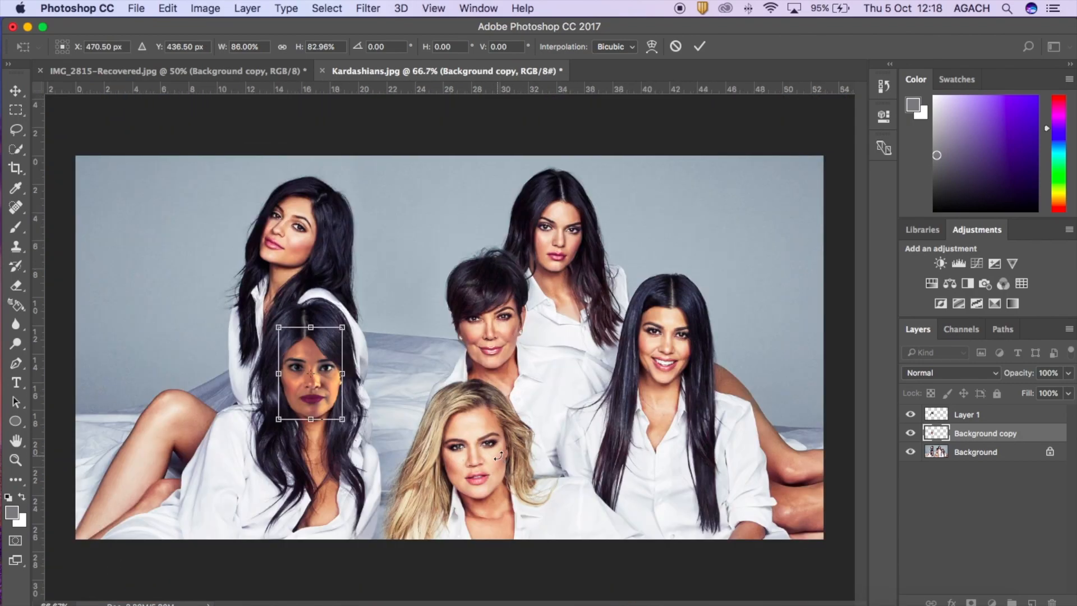
key("Return")
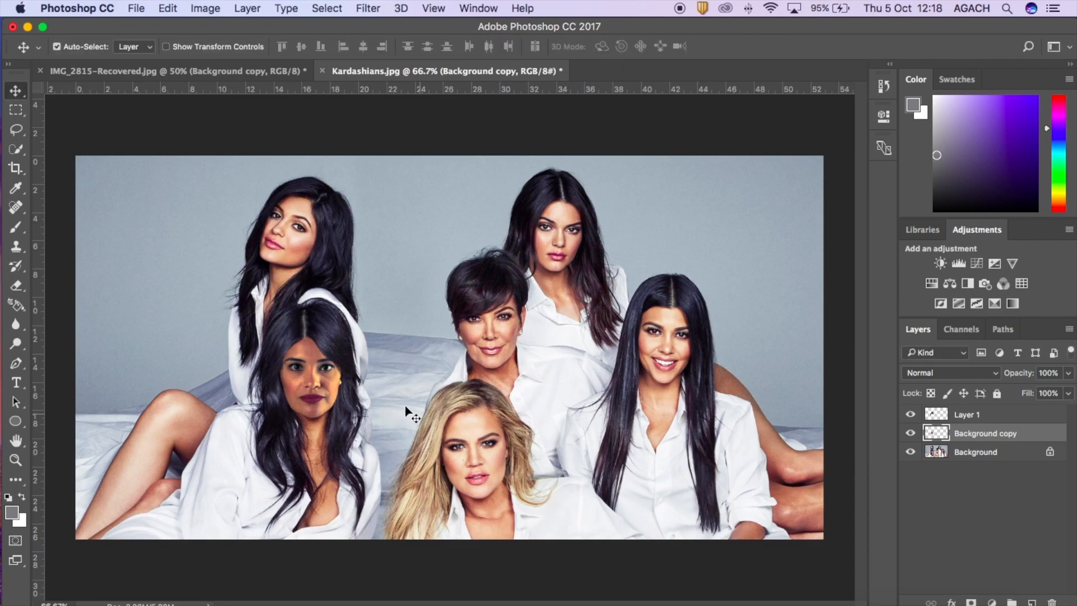
Warp the face cutout slightly at the chin, cheeks and jawline so it fits the seated woman's head
key("super+0")
key("super+plus")
key("super+plus")
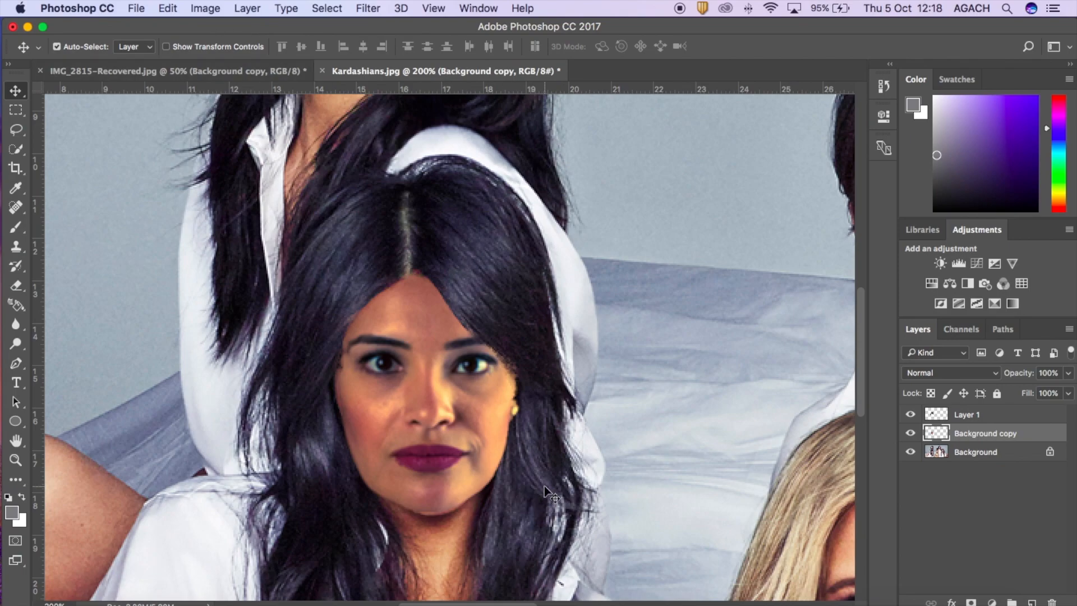
left_click(205, 8)
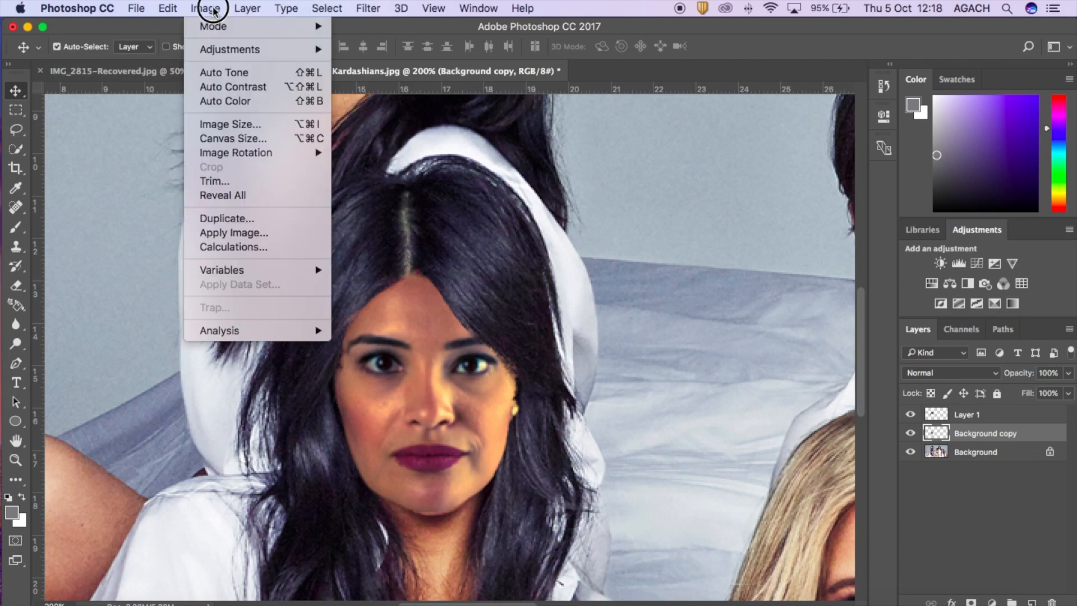
mouse_move(159, 7)
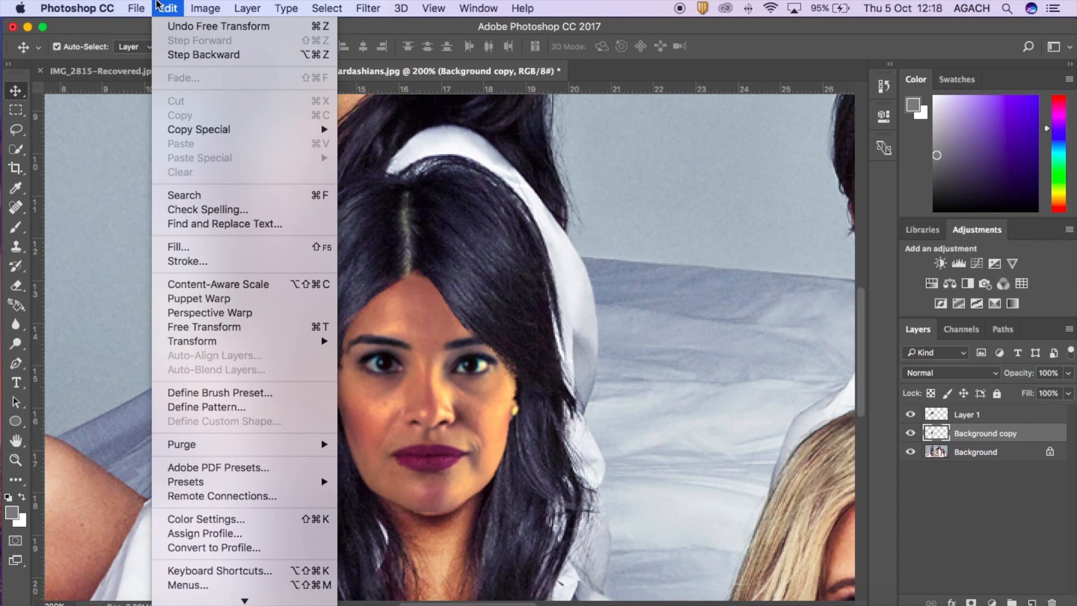
mouse_move(289, 343)
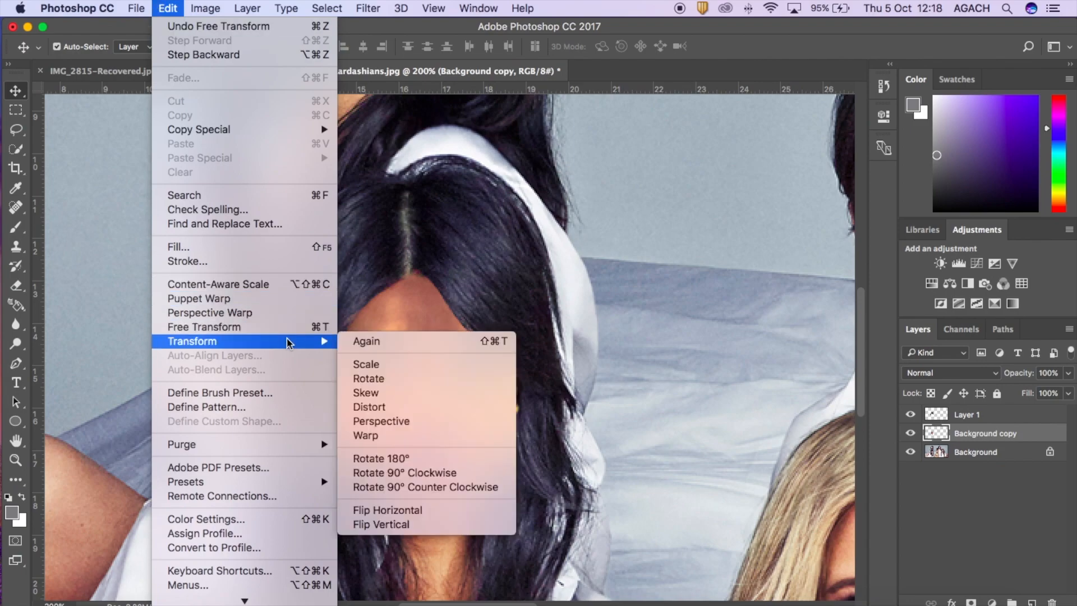
left_click(418, 436)
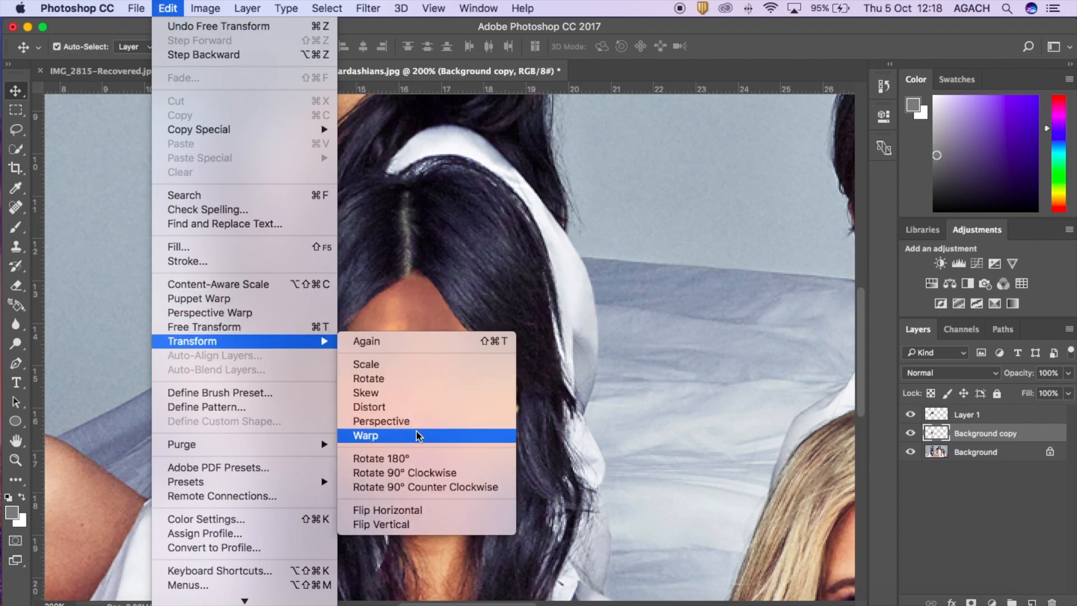
left_click_drag(437, 510, 436, 508)
left_click_drag(370, 474, 369, 466)
left_click_drag(368, 397, 362, 399)
left_click_drag(483, 398, 479, 391)
left_click_drag(493, 466, 494, 469)
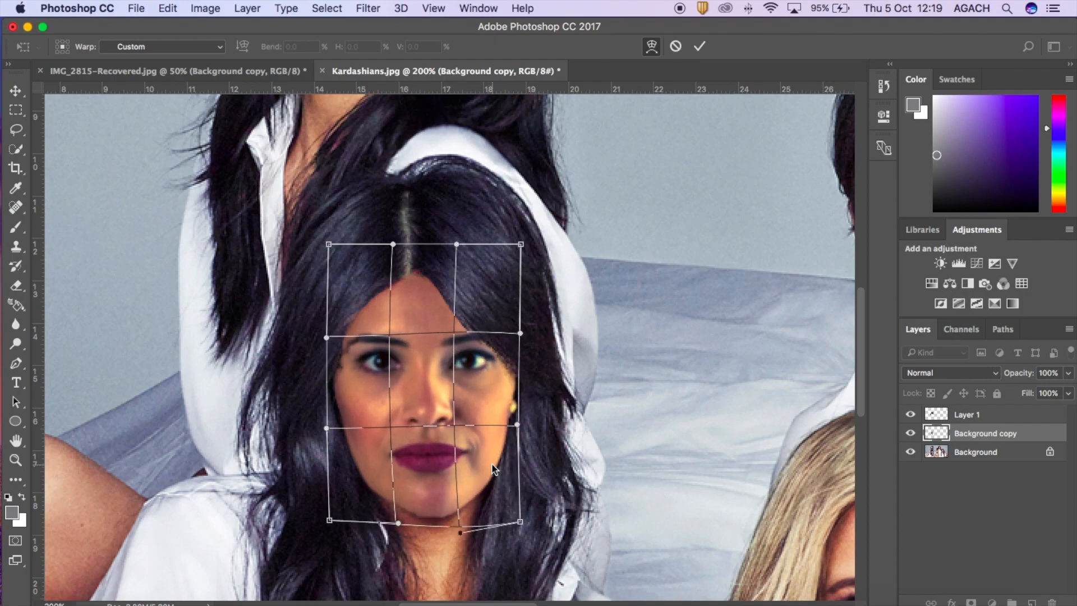
left_click_drag(434, 509, 434, 510)
left_click_drag(345, 409, 344, 409)
key("Return")
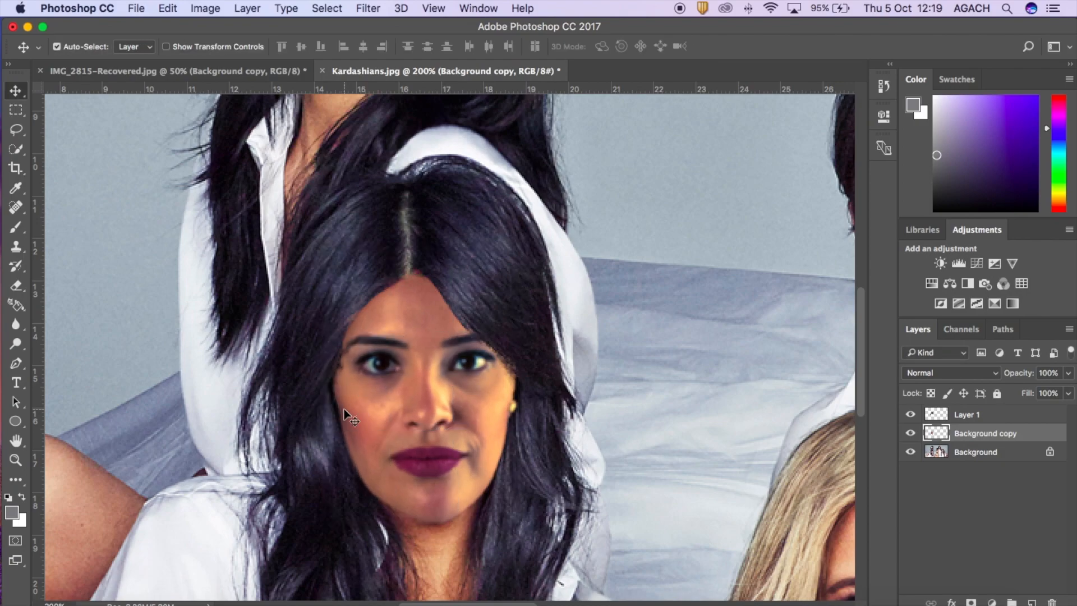
Load the face cutout's outline as a selection and add a Brightness/Contrast adjustment layer with Brightness 26
key("super+minus")
key("super+minus")
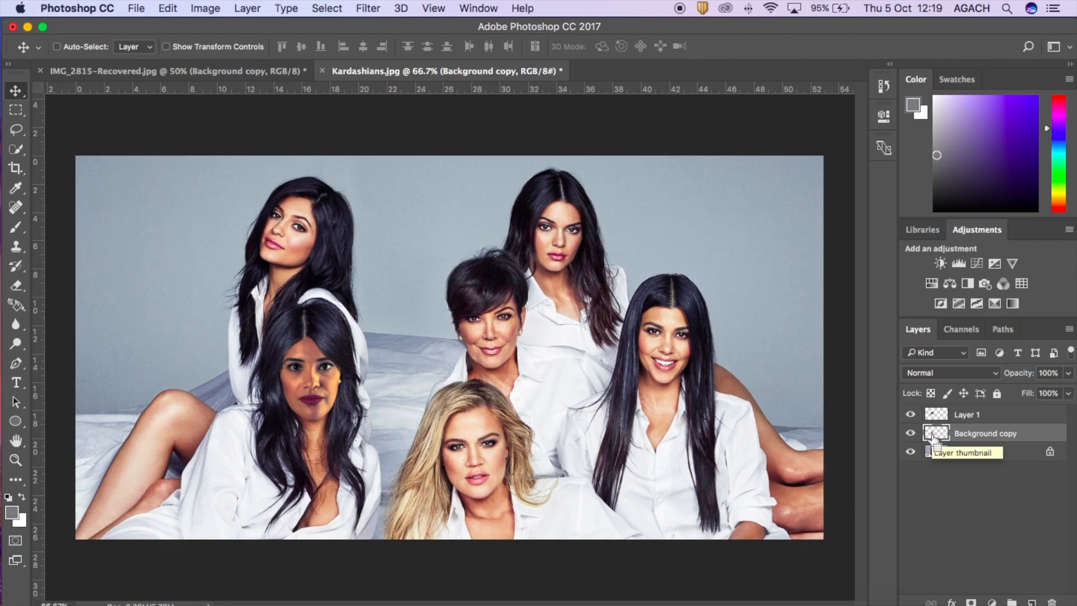
left_click(933, 435, "super")
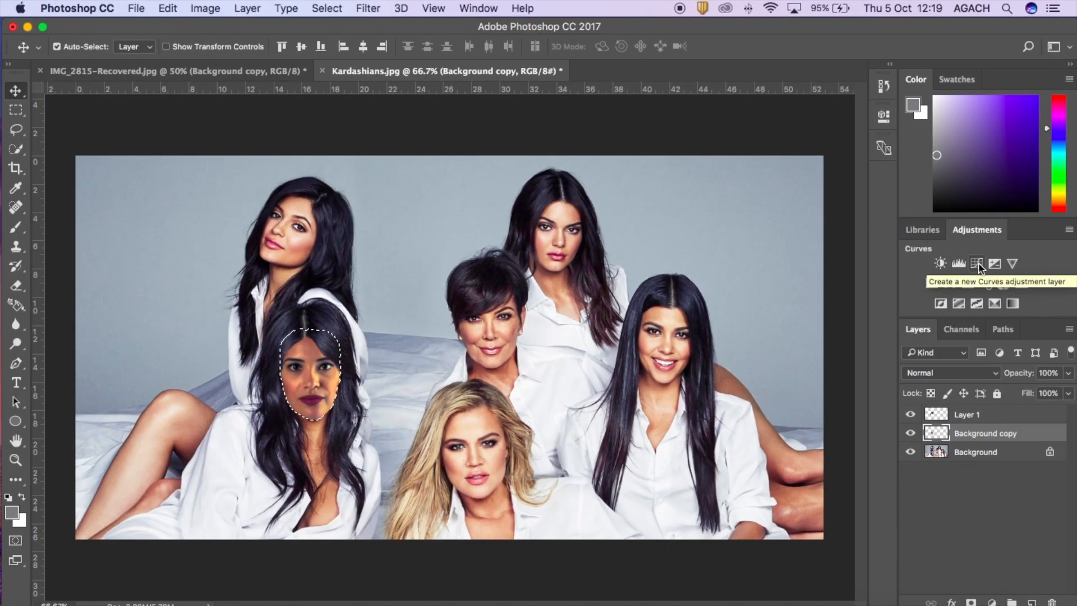
left_click(940, 263)
left_click_drag(756, 197, 770, 201)
left_click(771, 201)
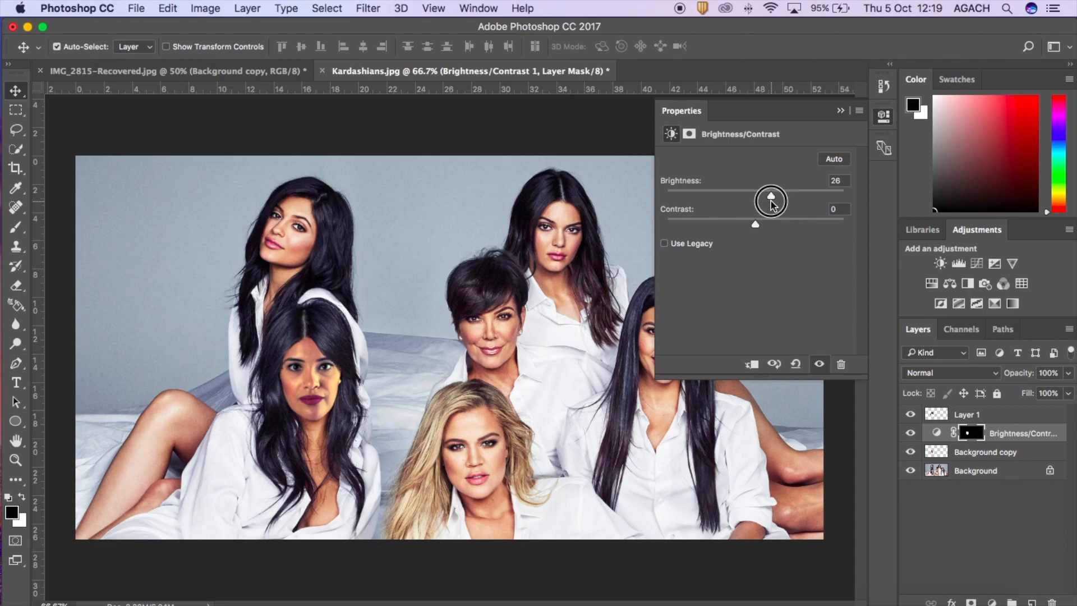
left_click(840, 112)
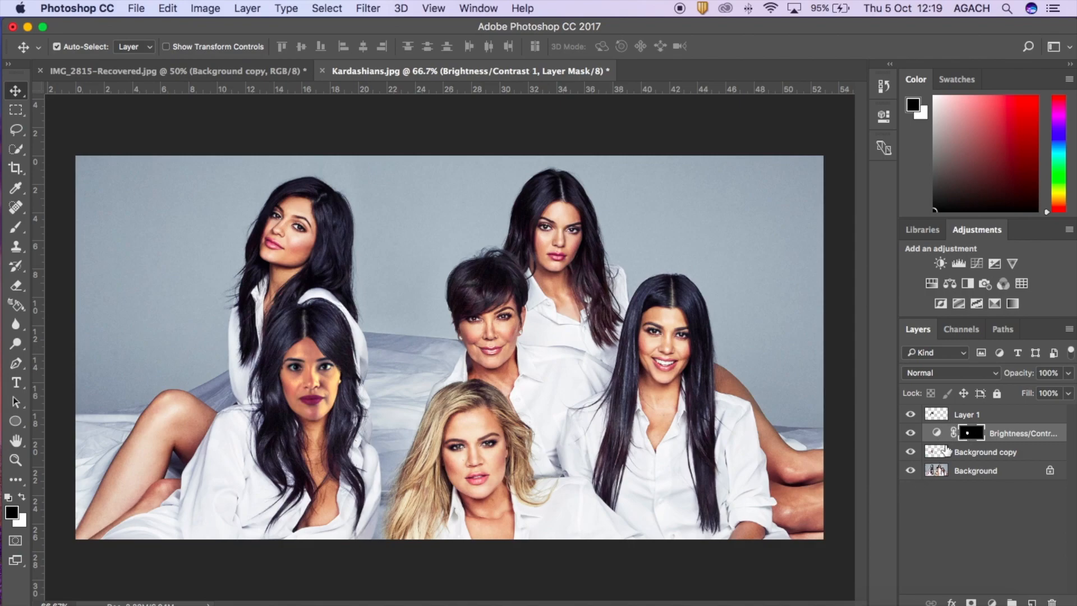
Reselect the face cutout's outline and add a Curves adjustment layer above it that slightly raises the highlights and keeps the midtones near the diagonal
right_click(970, 435)
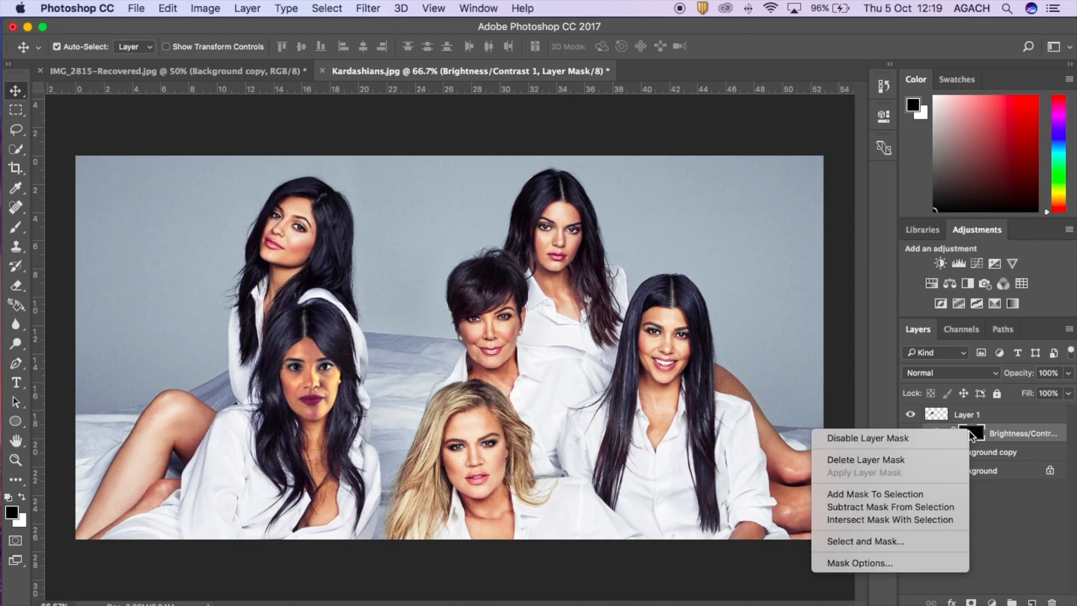
left_click(894, 497)
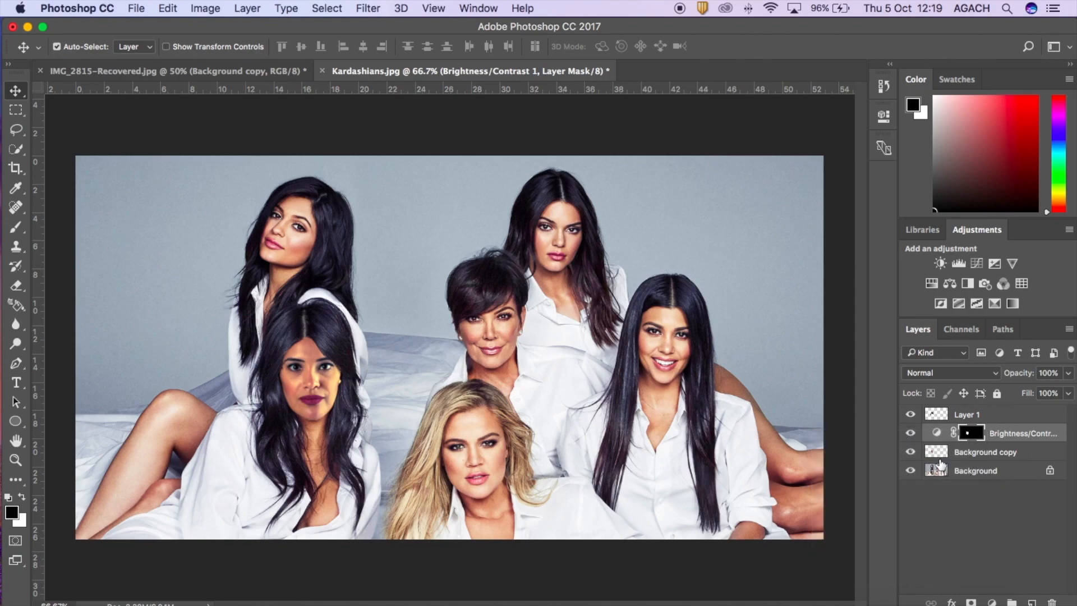
left_click(935, 456)
left_click(935, 456, "super")
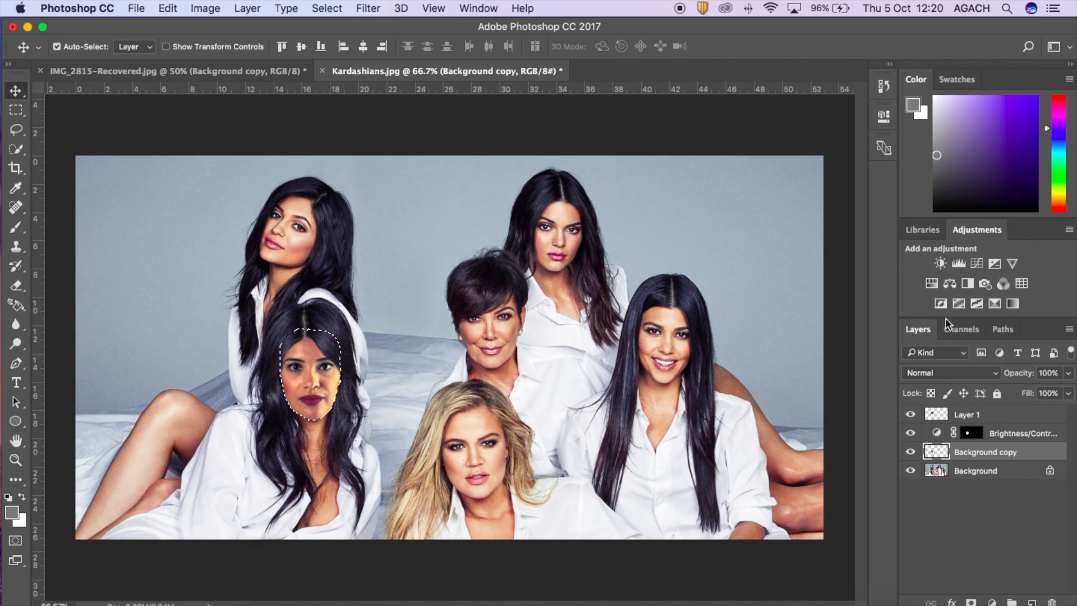
left_click(976, 265)
left_click_drag(810, 223, 806, 225)
left_click_drag(768, 259, 769, 265)
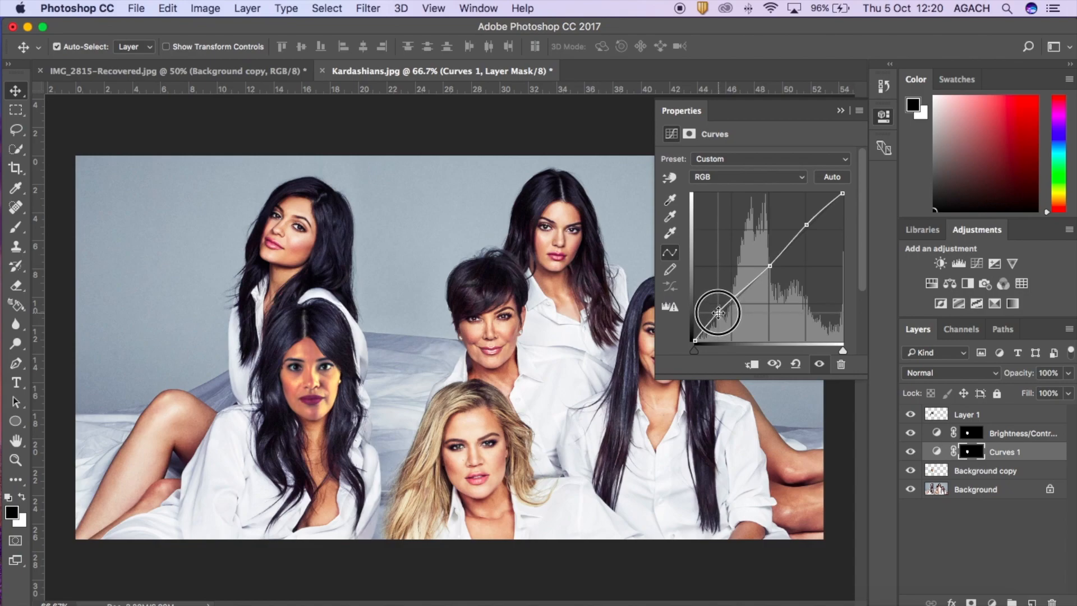
left_click(840, 111)
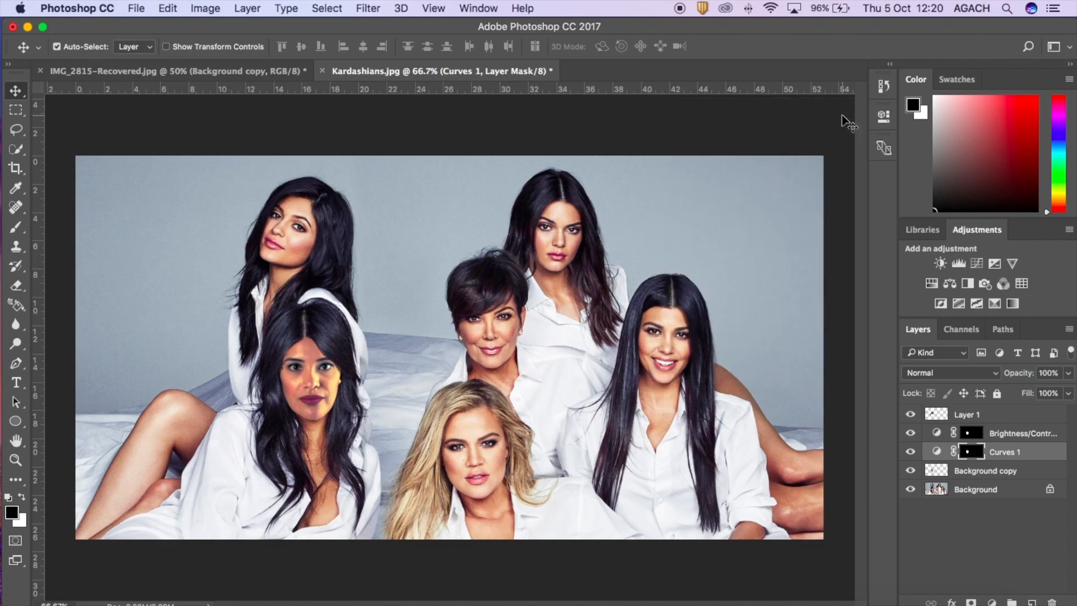